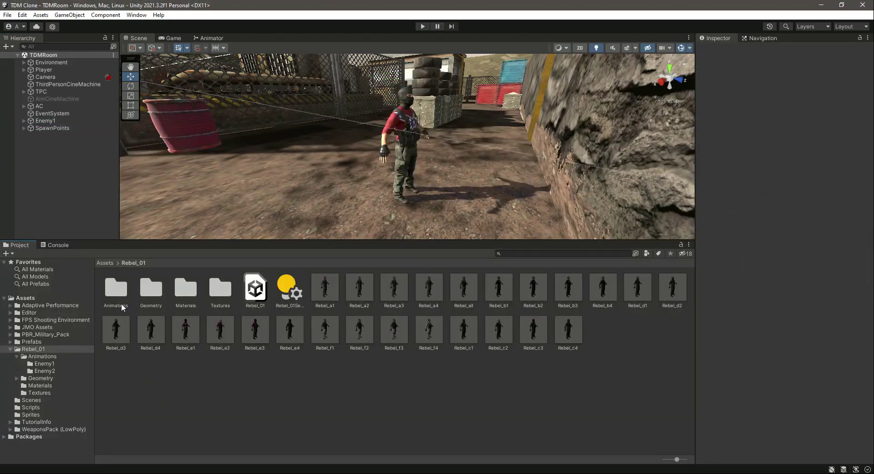
Create an Animator Controller named Enemy1 in the Rebel_01/Animations/Enemy1 folder.
{"action": "double_click", "coordinate": [115, 294]}
{"action": "double_click", "coordinate": [115, 293]}
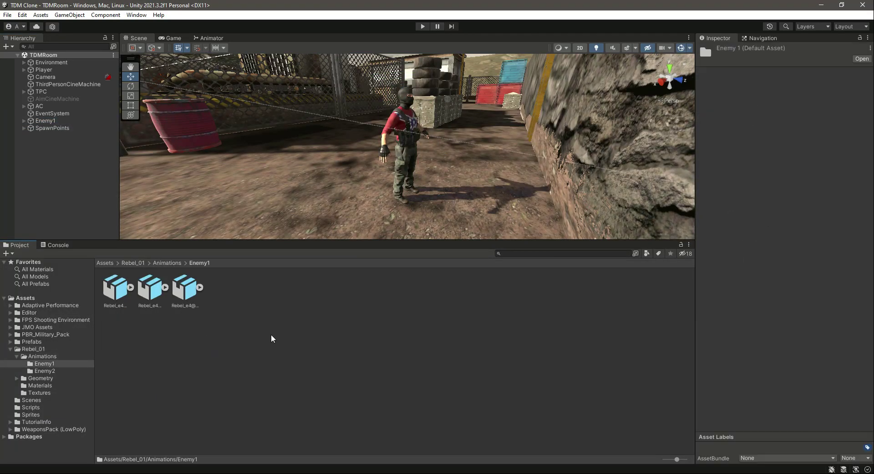
{"action": "right_click", "coordinate": [272, 339]}
{"action": "mouse_move", "coordinate": [335, 99]}
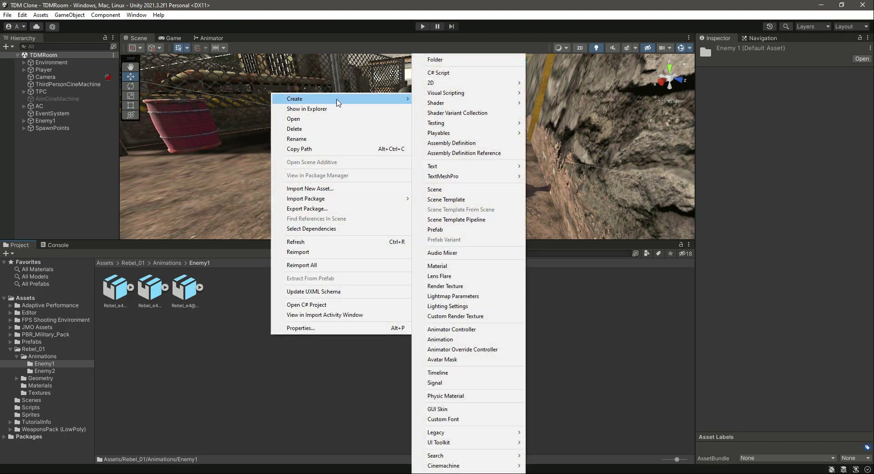
{"action": "left_click", "coordinate": [451, 328]}
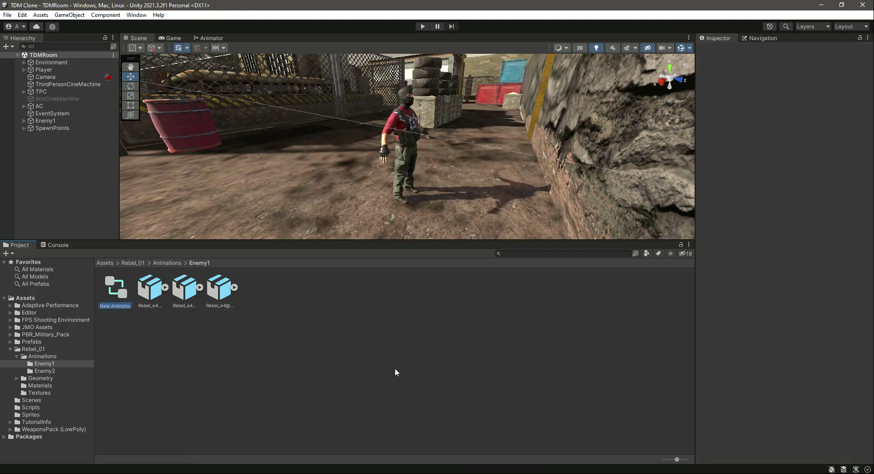
{"action": "type", "text": "Enemy1"}
{"action": "key", "text": "Return"}
Assign the Enemy1 controller to the Animator of the Enemy1 object in the scene and open the controller's state graph.
{"action": "left_click", "coordinate": [45, 120]}
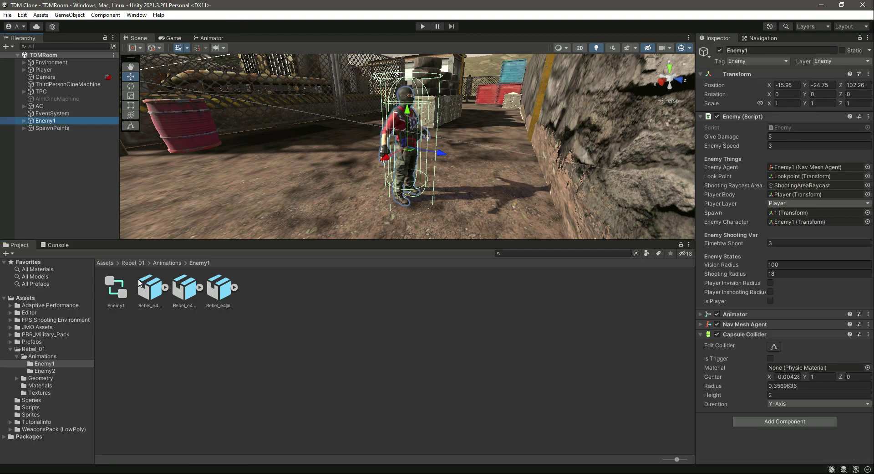
{"action": "left_click_drag", "start_coordinate": [117, 288], "coordinate": [719, 326]}
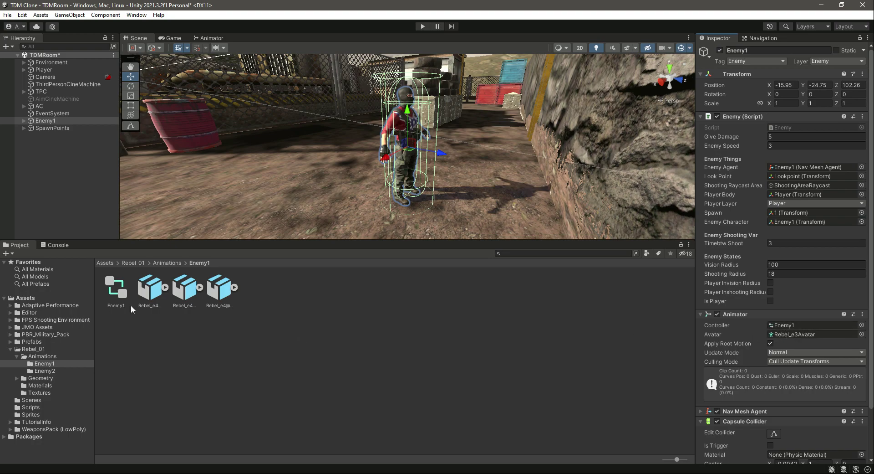
{"action": "double_click", "coordinate": [116, 292]}
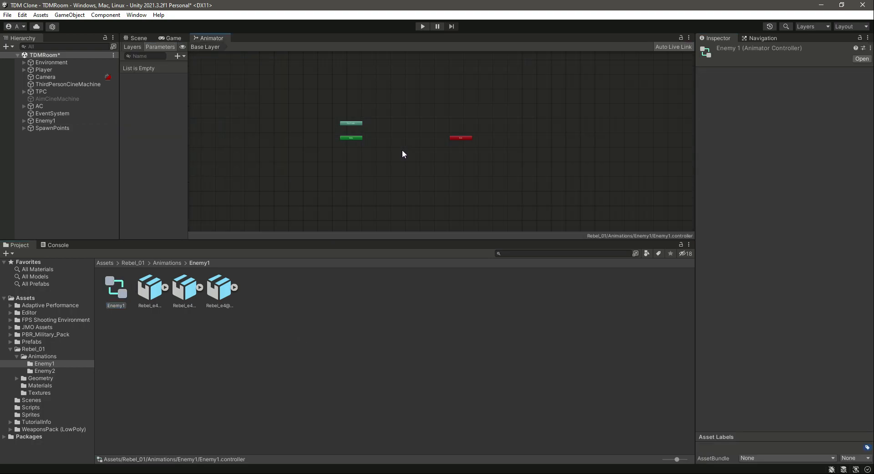
Stack the Exit, Any State and Entry nodes in one column, with Exit on top and Entry at the bottom.
{"action": "scroll", "coordinate": [402, 154], "scroll_direction": "down", "scroll_amount": 2}
{"action": "left_click_drag", "start_coordinate": [349, 127], "coordinate": [433, 111]}
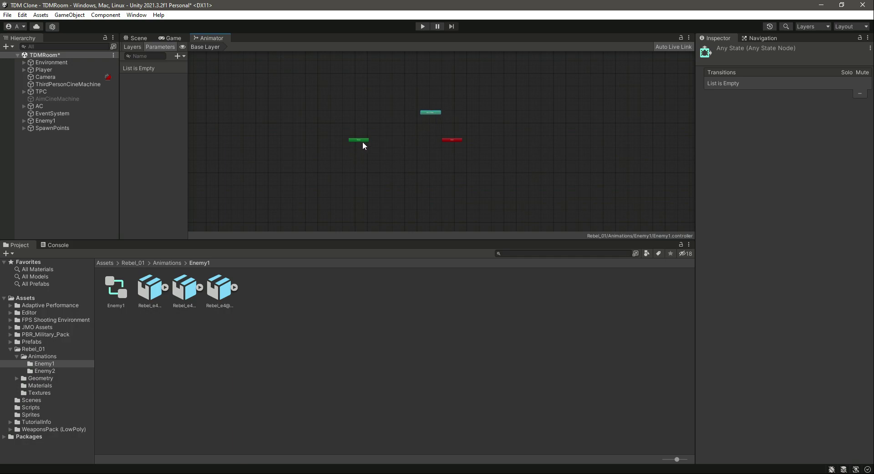
{"action": "left_click_drag", "start_coordinate": [363, 141], "coordinate": [435, 109]}
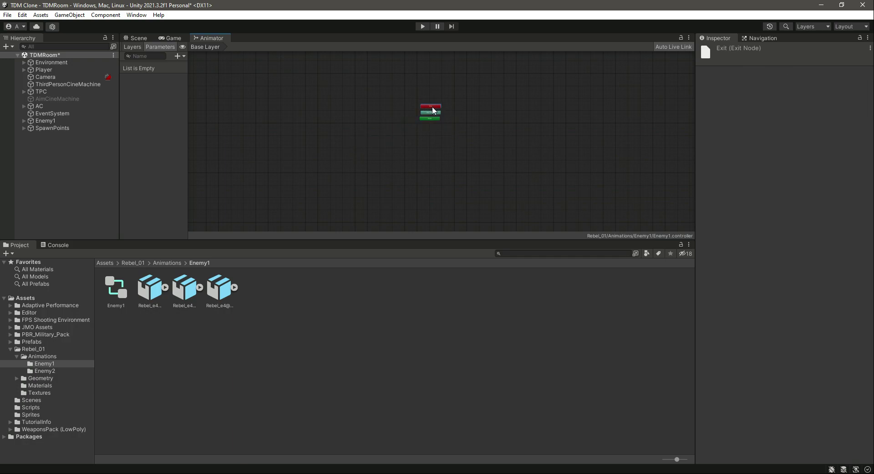
{"action": "scroll", "coordinate": [431, 130], "scroll_direction": "up", "scroll_amount": 3}
{"action": "left_click", "coordinate": [426, 95]}
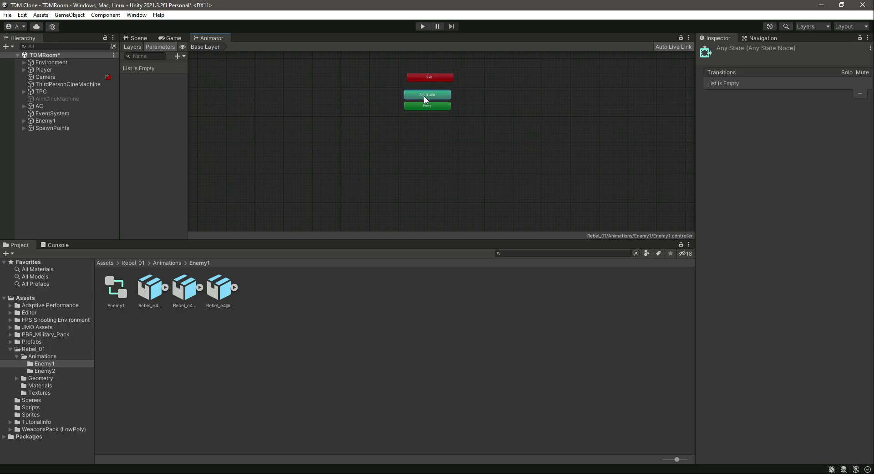
{"action": "left_click", "coordinate": [428, 79]}
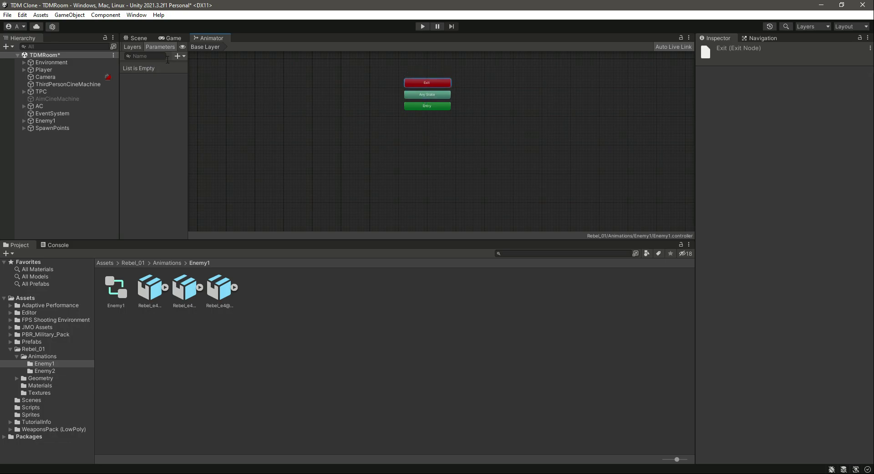
Add a Bool parameter named Running to the Enemy1 controller.
{"action": "left_click", "coordinate": [184, 56]}
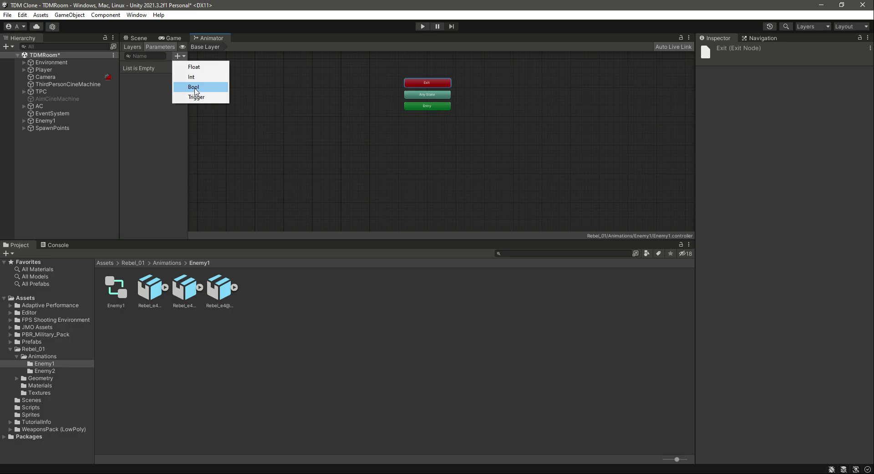
{"action": "left_click", "coordinate": [196, 91]}
{"action": "type", "text": "Run"}
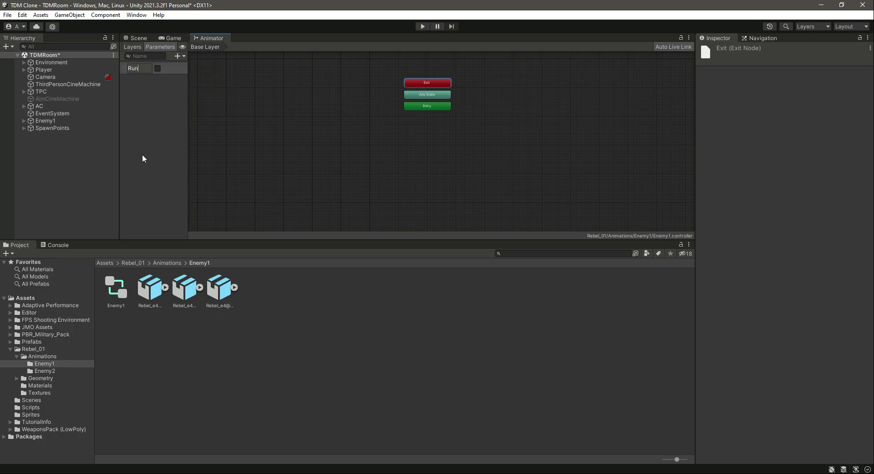
{"action": "type", "text": "ning"}
{"action": "key", "text": "Return"}
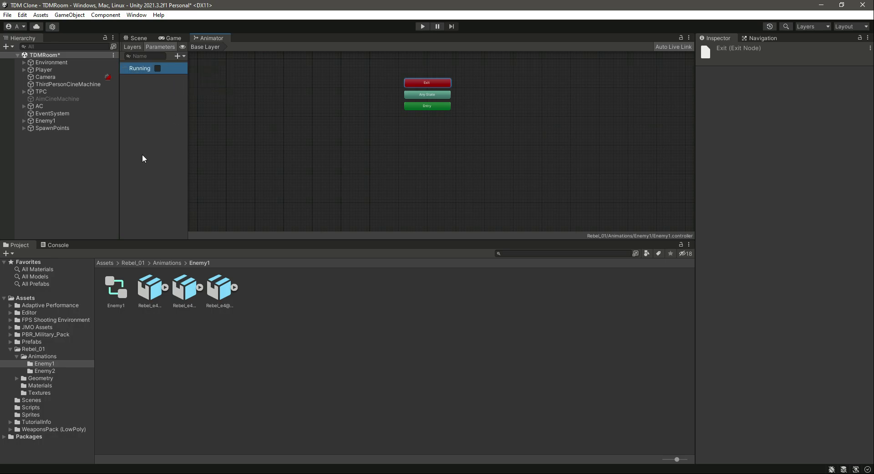
Add a Bool parameter named Shooting to the Enemy1 controller.
{"action": "left_click", "coordinate": [184, 56]}
{"action": "left_click", "coordinate": [196, 89]}
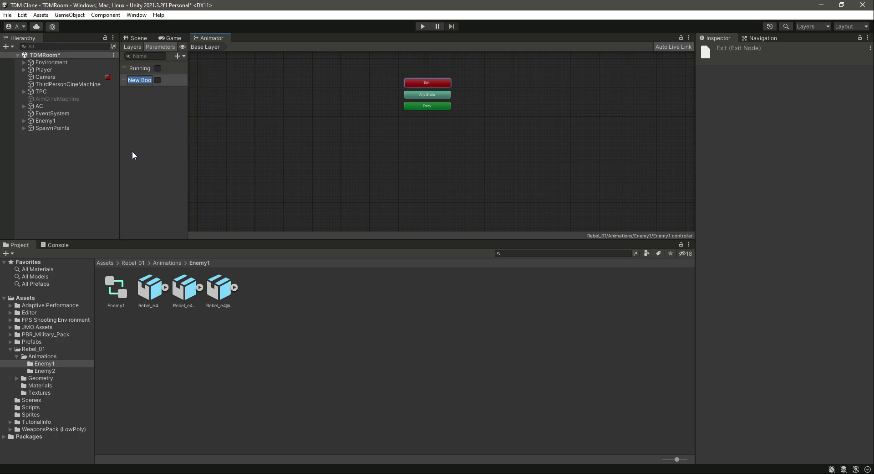
{"action": "type", "text": "Shooting"}
{"action": "key", "text": "Return"}
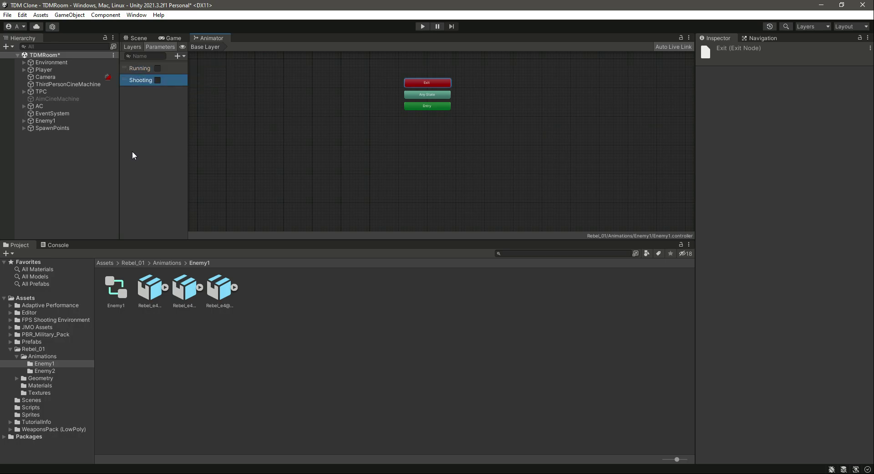
Add a Bool parameter named Die to the Enemy1 controller and save the project.
{"action": "left_click", "coordinate": [184, 55]}
{"action": "left_click", "coordinate": [214, 89]}
{"action": "type", "text": "Di"}
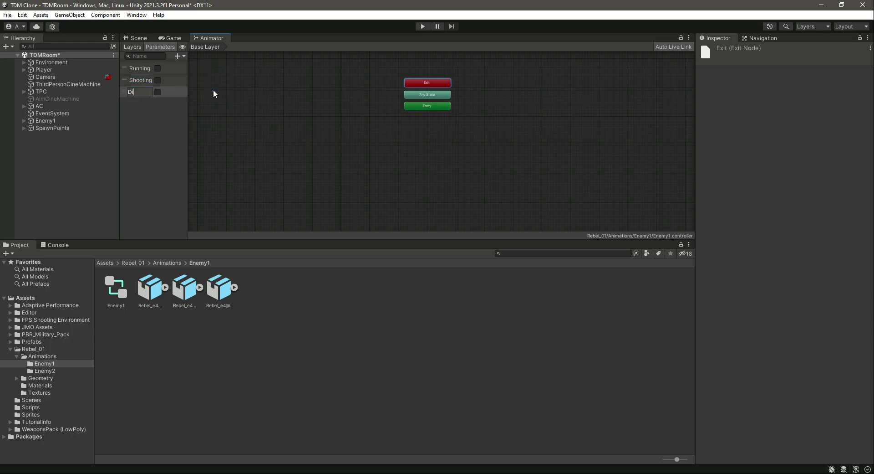
{"action": "type", "text": "e"}
{"action": "key", "text": "Return"}
{"action": "key", "text": "ctrl+s"}
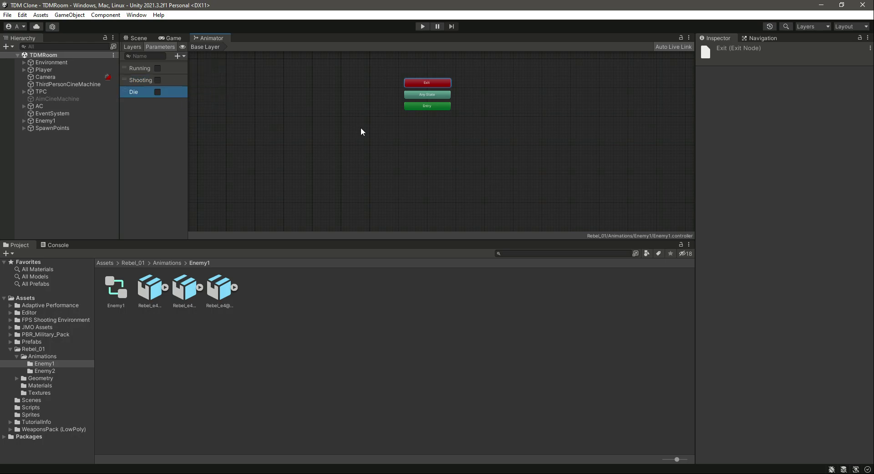
Add the Fire Rifle clip from its Rebel_e4 model file as a state below the Entry node.
{"action": "left_click", "coordinate": [149, 293]}
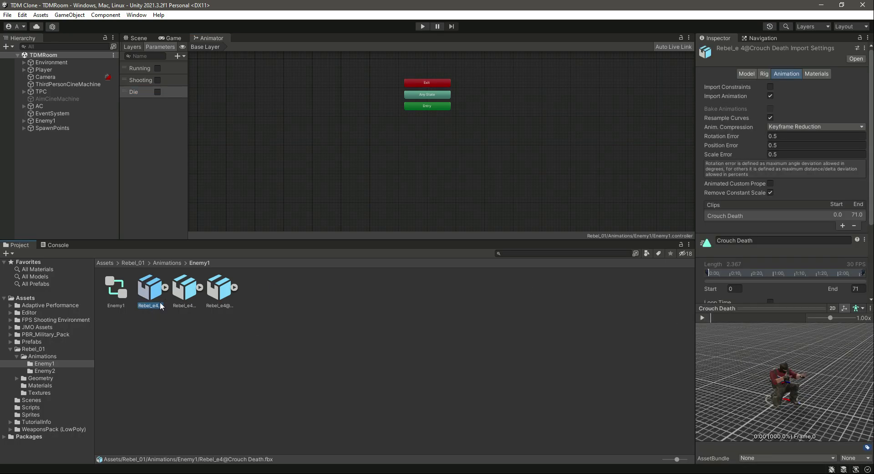
{"action": "left_click", "coordinate": [184, 293]}
{"action": "left_click", "coordinate": [206, 299]}
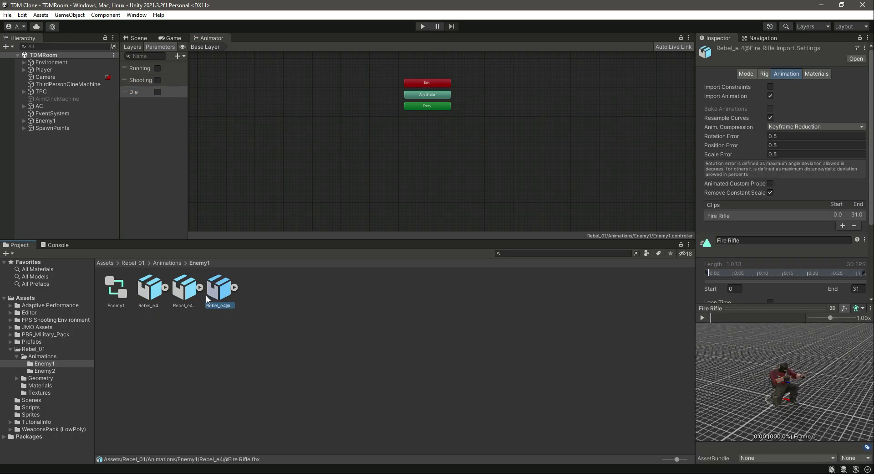
{"action": "left_click", "coordinate": [233, 288]}
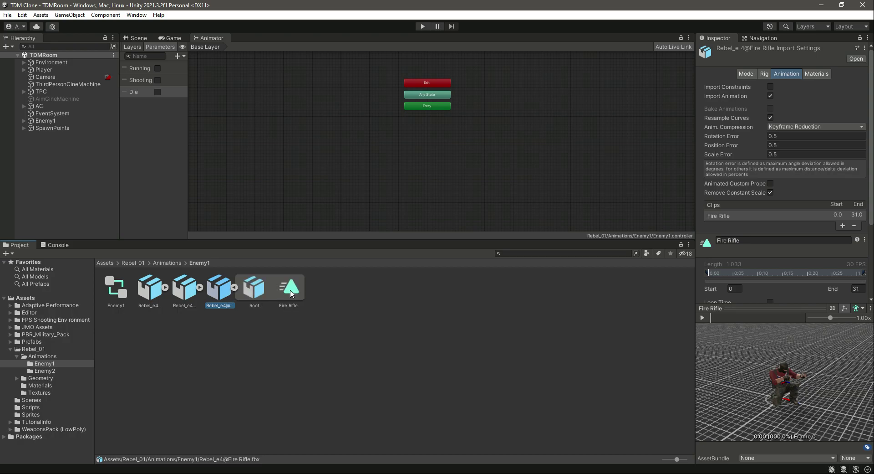
{"action": "left_click_drag", "start_coordinate": [292, 293], "coordinate": [424, 132]}
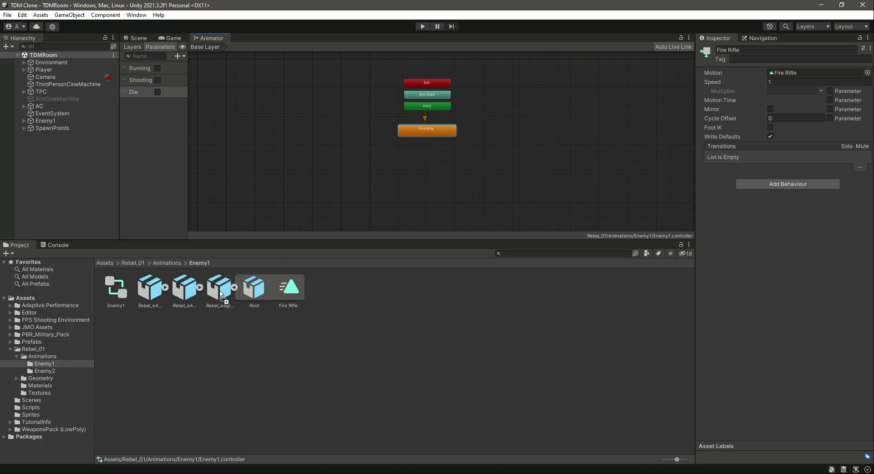
Add the Crouch Walking clip from its Rebel_e4 model file as a state beside and below Fire Rifle.
{"action": "left_click", "coordinate": [234, 287]}
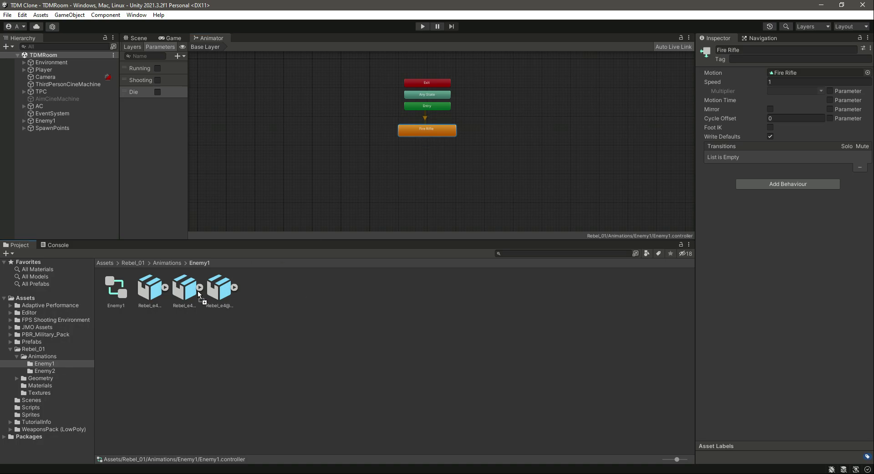
{"action": "left_click", "coordinate": [199, 287]}
{"action": "left_click_drag", "start_coordinate": [256, 294], "coordinate": [506, 153]}
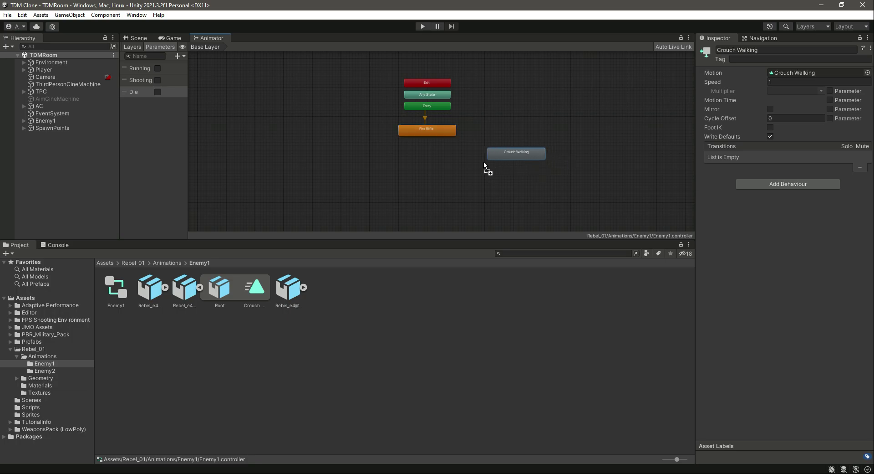
Add the Crouch Death clip as a state below Fire Rifle and shift Crouch Walking down between the two.
{"action": "left_click", "coordinate": [165, 287]}
{"action": "left_click_drag", "start_coordinate": [220, 288], "coordinate": [422, 199]}
{"action": "left_click_drag", "start_coordinate": [512, 151], "coordinate": [504, 171]}
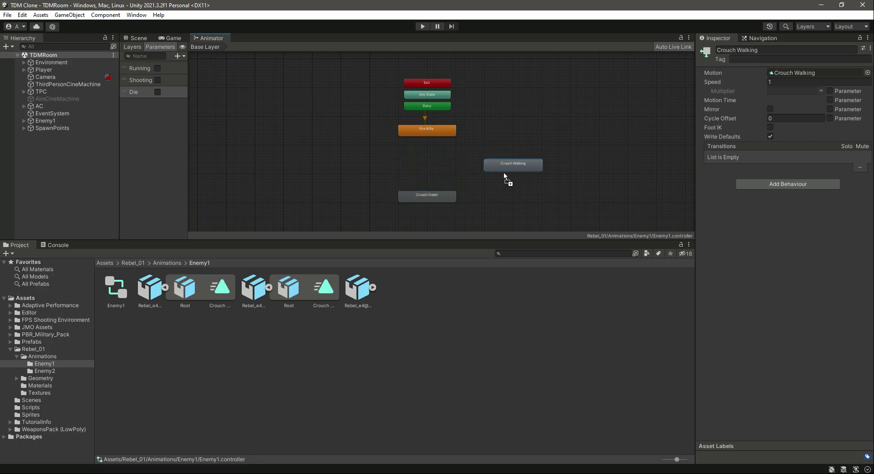
{"action": "left_click", "coordinate": [462, 357]}
{"action": "left_click", "coordinate": [165, 287]}
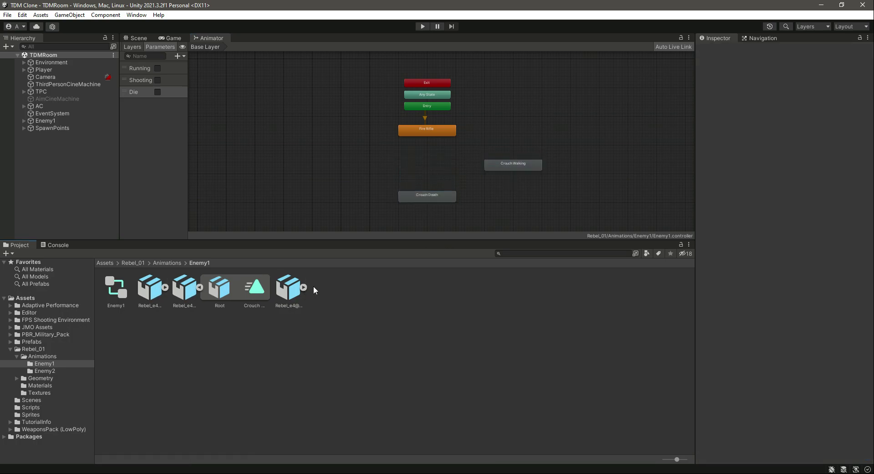
{"action": "left_click", "coordinate": [199, 287]}
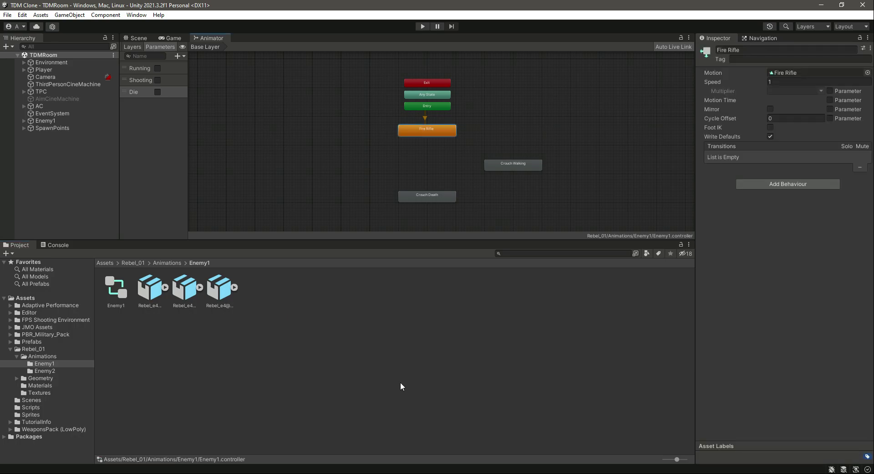
Make transitions in both directions between the Fire Rifle and Crouch Walking states.
{"action": "left_click_drag", "start_coordinate": [484, 240], "coordinate": [478, 288]}
{"action": "scroll", "coordinate": [442, 173], "scroll_direction": "up", "scroll_amount": 3}
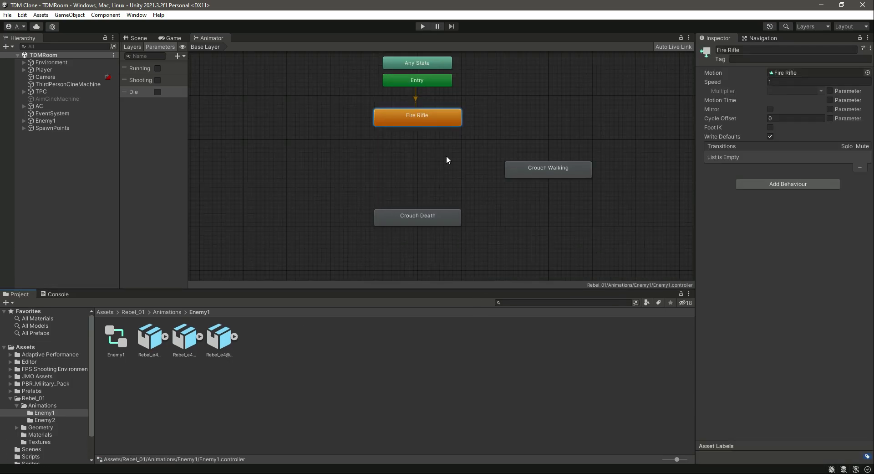
{"action": "right_click", "coordinate": [439, 118]}
{"action": "left_click", "coordinate": [459, 121]}
{"action": "left_click", "coordinate": [544, 170]}
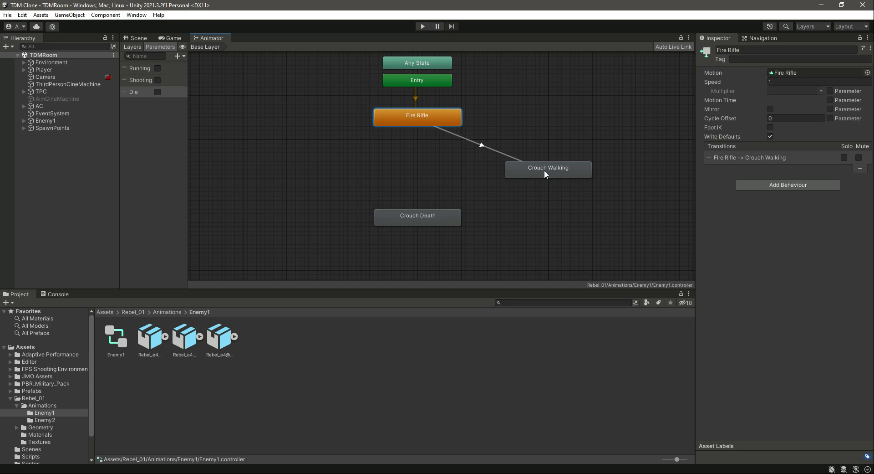
{"action": "right_click", "coordinate": [546, 171]}
{"action": "left_click", "coordinate": [561, 176]}
{"action": "left_click", "coordinate": [440, 111]}
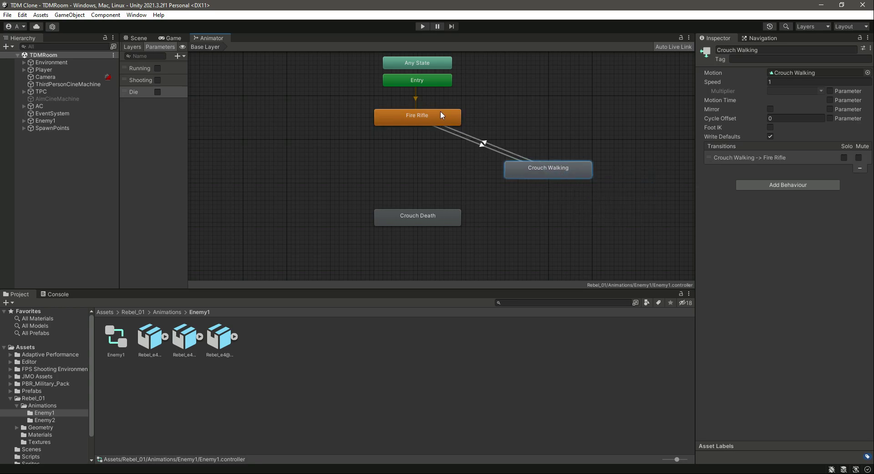
Make a transition from the Crouch Walking state to Crouch Death.
{"action": "right_click", "coordinate": [540, 166]}
{"action": "left_click", "coordinate": [557, 173]}
{"action": "left_click", "coordinate": [422, 221]}
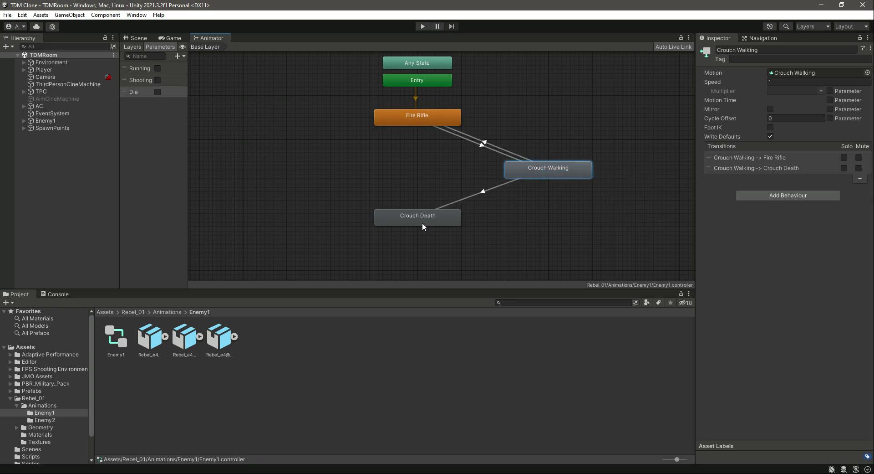
Make transitions in both directions between the Fire Rifle and Crouch Death states.
{"action": "right_click", "coordinate": [403, 116]}
{"action": "left_click", "coordinate": [417, 121]}
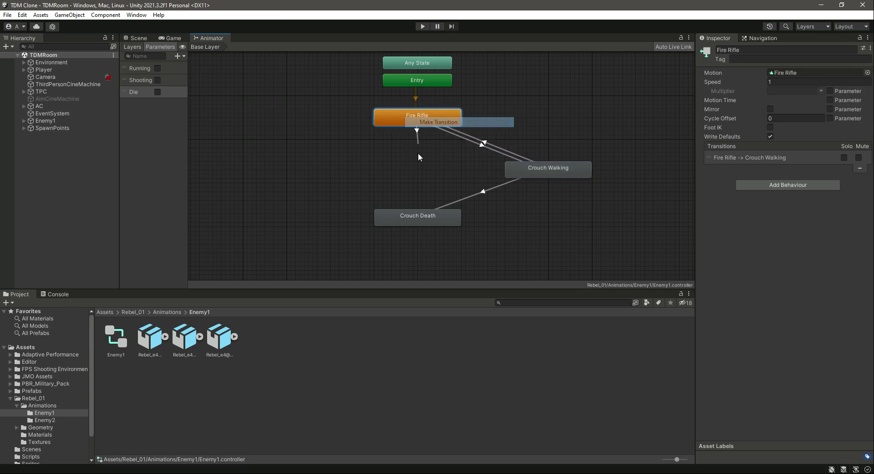
{"action": "left_click", "coordinate": [409, 218]}
{"action": "right_click", "coordinate": [409, 217]}
{"action": "left_click", "coordinate": [423, 223]}
{"action": "left_click", "coordinate": [424, 116]}
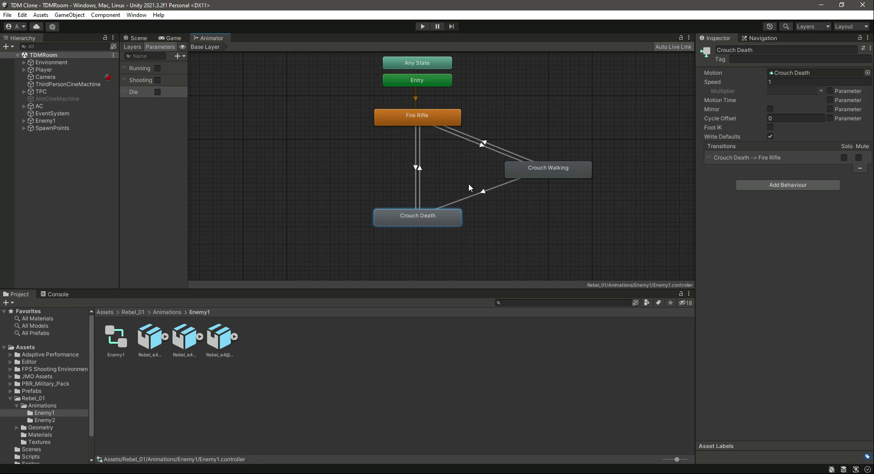
Swap the places of Fire Rifle and Crouch Walking so Crouch Walking sits below Entry, and set Crouch Walking as the layer default state.
{"action": "left_click", "coordinate": [419, 196]}
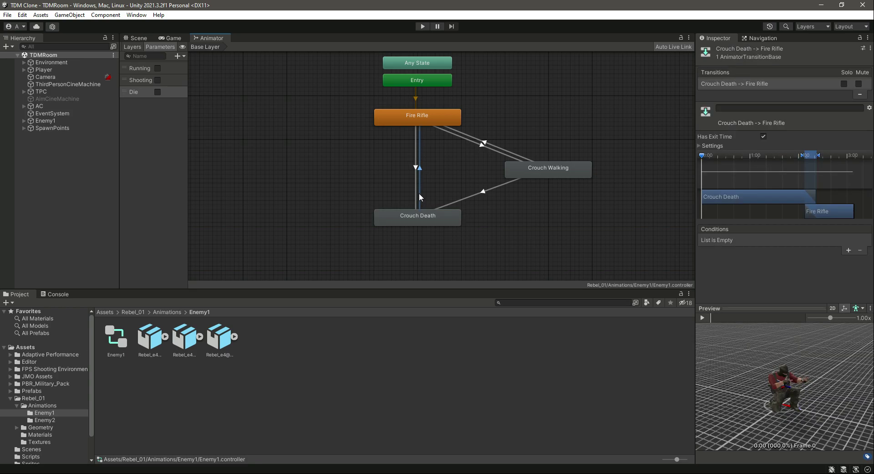
{"action": "mouse_move", "coordinate": [437, 118]}
{"action": "left_mouse_down"}
{"action": "mouse_move", "coordinate": [600, 143]}
{"action": "mouse_move", "coordinate": [581, 162]}
{"action": "mouse_move", "coordinate": [453, 128]}
{"action": "mouse_move", "coordinate": [436, 105]}
{"action": "left_mouse_up"}
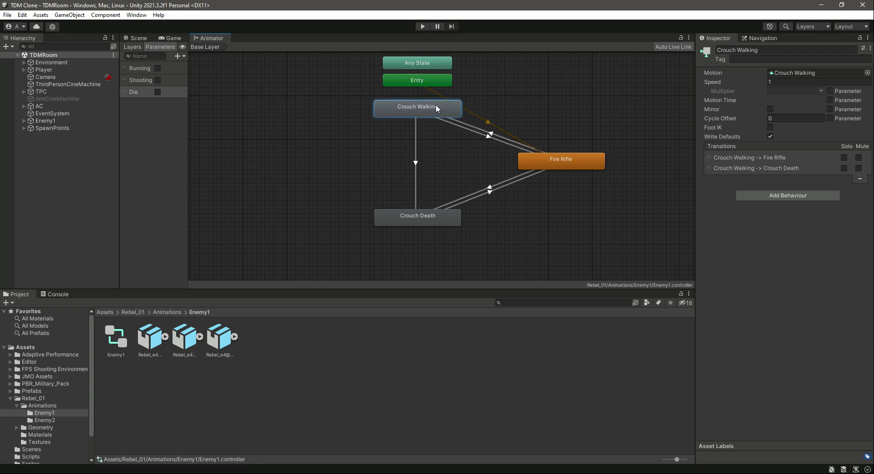
{"action": "right_click", "coordinate": [426, 109]}
{"action": "left_click", "coordinate": [470, 130]}
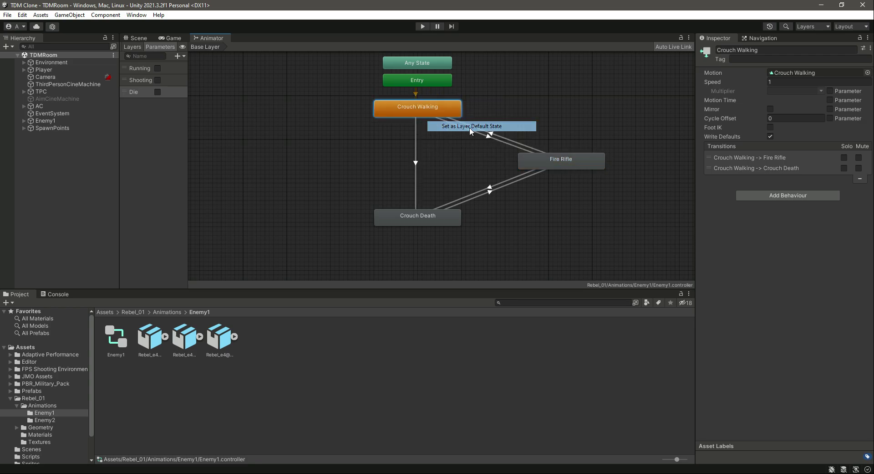
{"action": "right_click", "coordinate": [426, 114]}
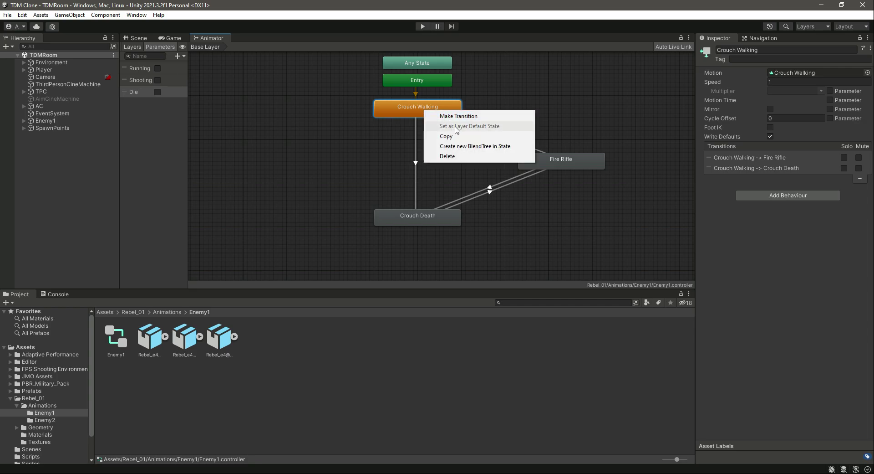
{"action": "left_click", "coordinate": [318, 178]}
{"action": "left_click", "coordinate": [557, 162]}
{"action": "left_click", "coordinate": [436, 109]}
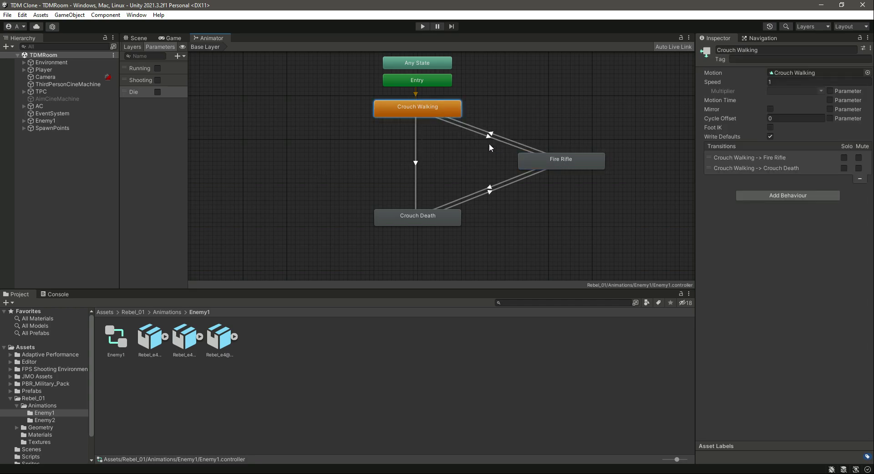
{"action": "left_click", "coordinate": [549, 157]}
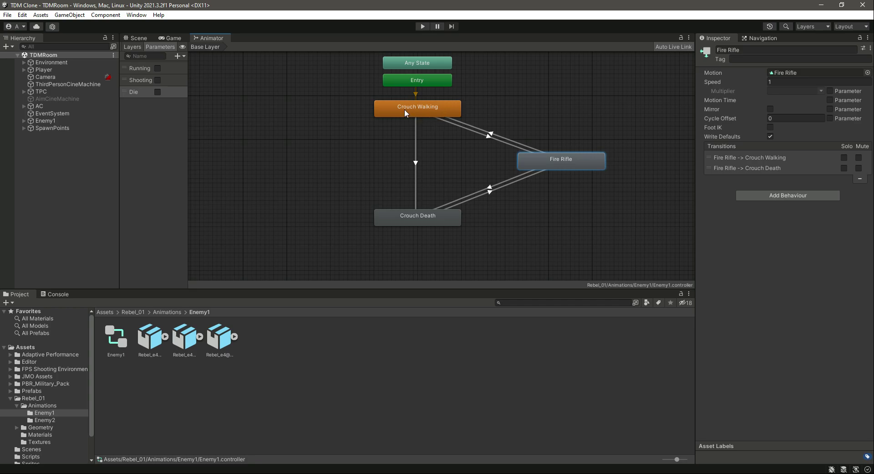
{"action": "left_click", "coordinate": [422, 108]}
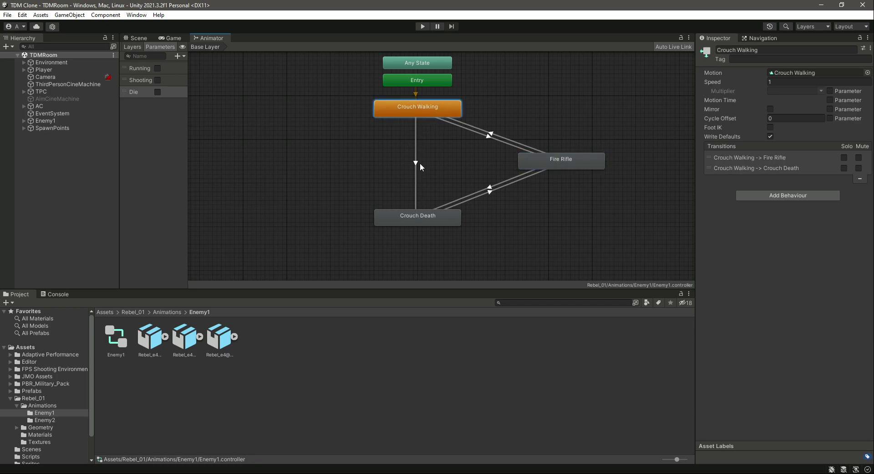
Make a transition from Crouch Death to Crouch Walking and delete the transition from Crouch Death to Fire Rifle.
{"action": "left_click", "coordinate": [414, 220]}
{"action": "right_click", "coordinate": [397, 217]}
{"action": "left_click", "coordinate": [411, 222]}
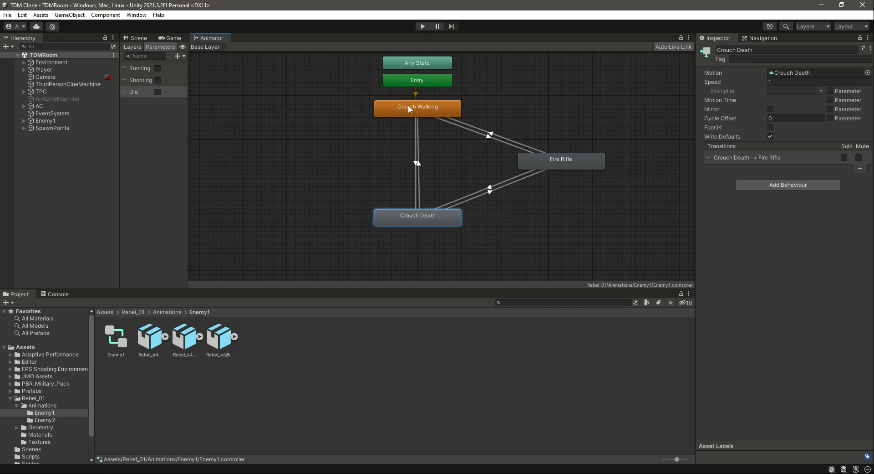
{"action": "left_click", "coordinate": [408, 104]}
{"action": "left_click", "coordinate": [497, 187]}
{"action": "key", "text": "Delete"}
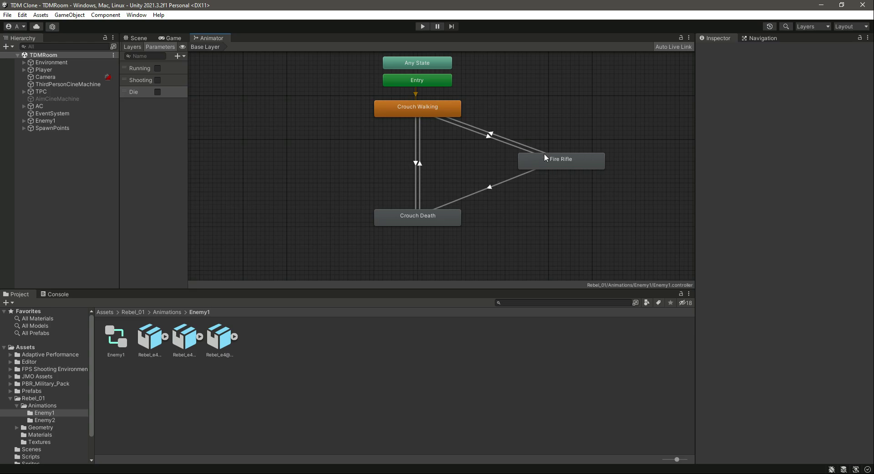
Turn off exit time on the Crouch Walking to Fire Rifle transition and add the condition Shooting true.
{"action": "left_click", "coordinate": [503, 147]}
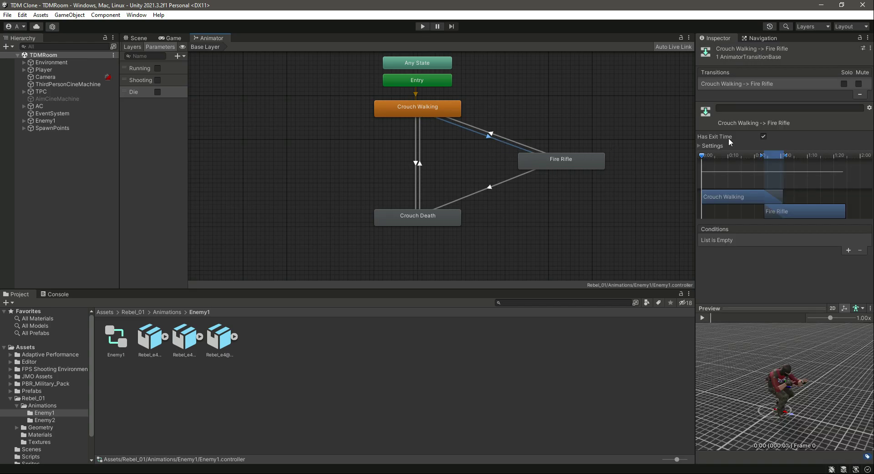
{"action": "left_click", "coordinate": [765, 136]}
{"action": "left_click", "coordinate": [848, 250]}
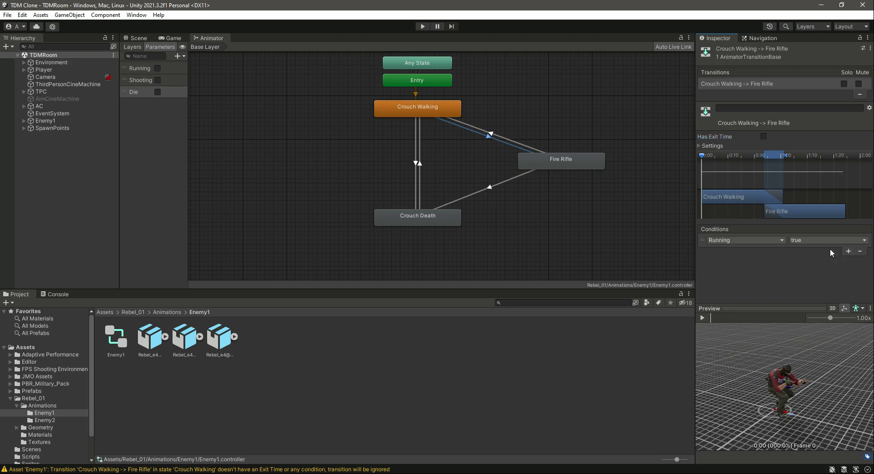
{"action": "left_click", "coordinate": [742, 241]}
{"action": "left_click", "coordinate": [734, 278]}
Turn off exit time on the Fire Rifle to Crouch Walking transition and add the condition Running true.
{"action": "left_click", "coordinate": [503, 138]}
{"action": "left_click", "coordinate": [764, 137]}
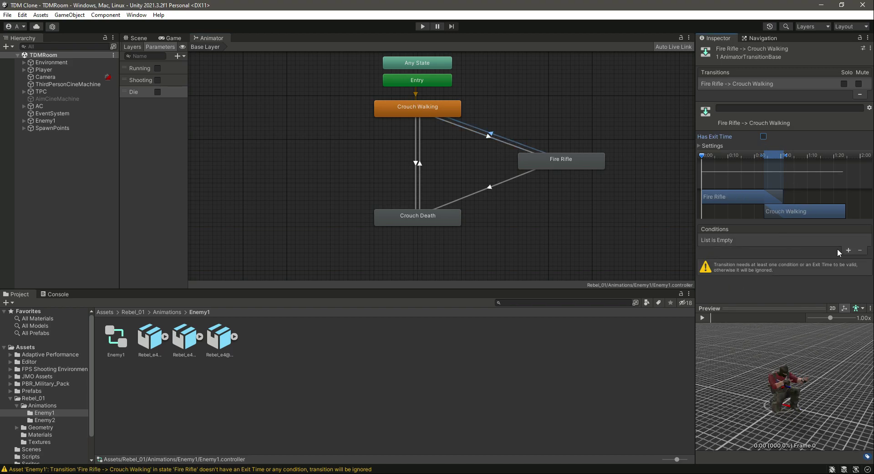
{"action": "left_click", "coordinate": [847, 250]}
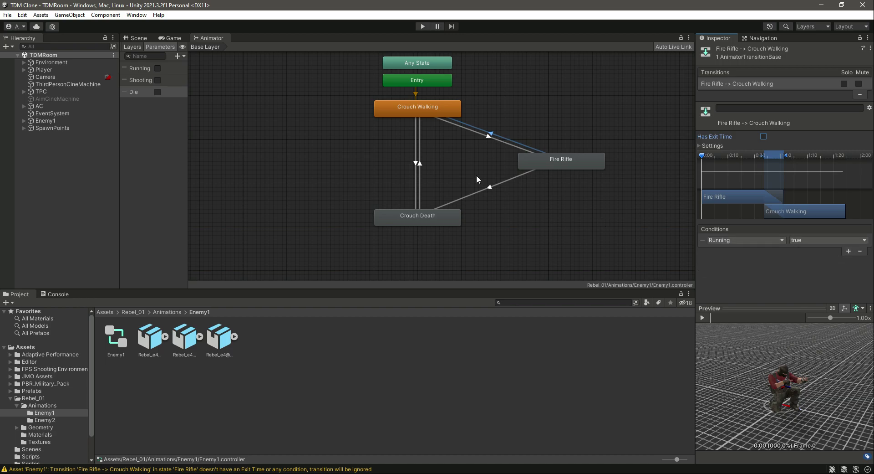
Turn off exit time on the Fire Rifle to Crouch Death transition and add the condition Die true.
{"action": "left_click", "coordinate": [499, 180]}
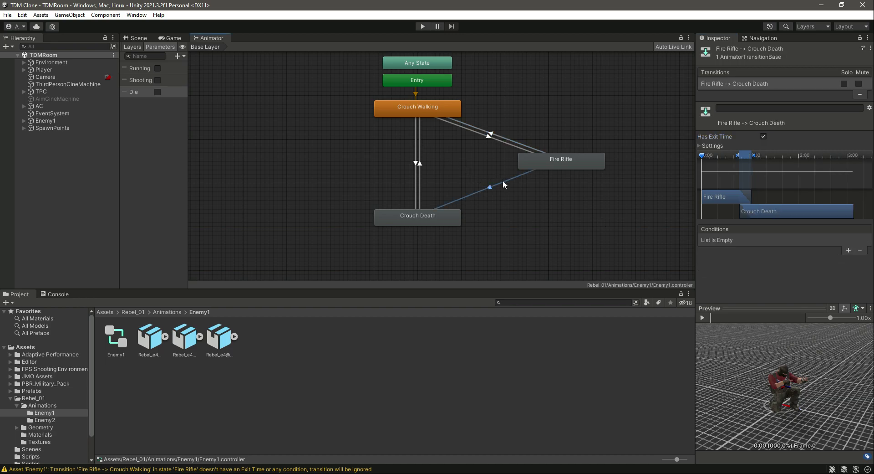
{"action": "left_click", "coordinate": [764, 136]}
{"action": "left_click", "coordinate": [848, 251]}
{"action": "left_click", "coordinate": [768, 240]}
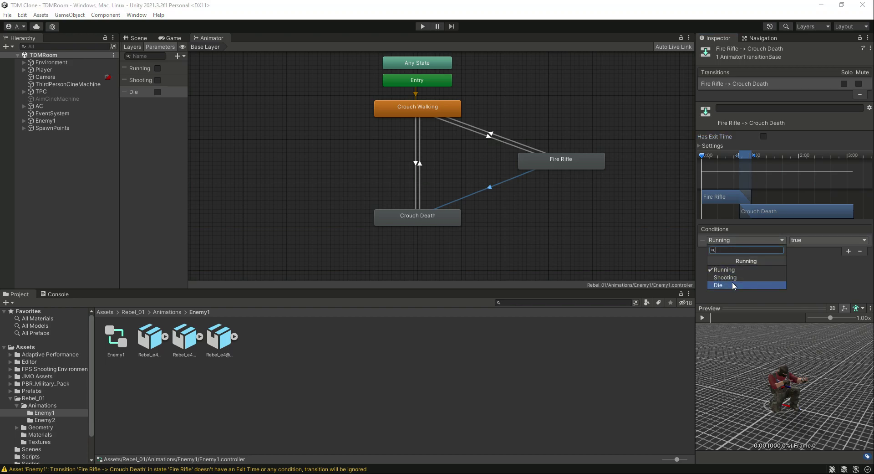
{"action": "left_click", "coordinate": [728, 286]}
Turn off exit time on the Crouch Walking to Crouch Death transition and add the condition Die true.
{"action": "left_click", "coordinate": [416, 149]}
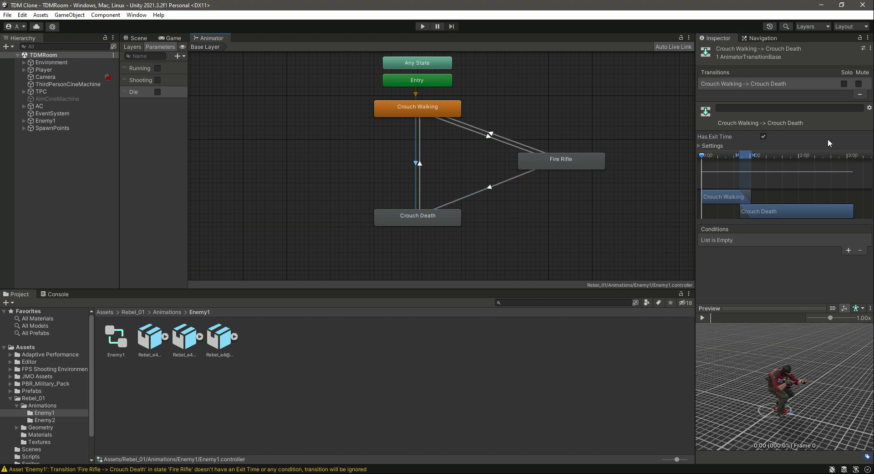
{"action": "left_click", "coordinate": [763, 137]}
{"action": "left_click", "coordinate": [848, 251]}
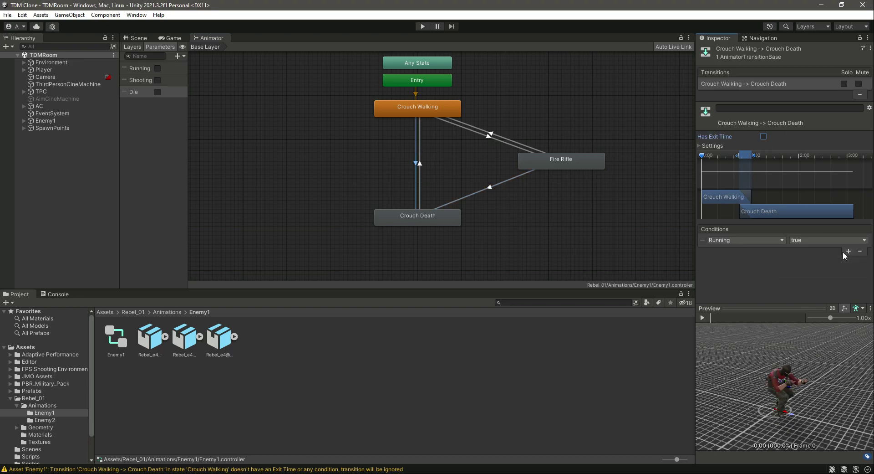
{"action": "left_click", "coordinate": [754, 240]}
{"action": "left_click", "coordinate": [731, 285]}
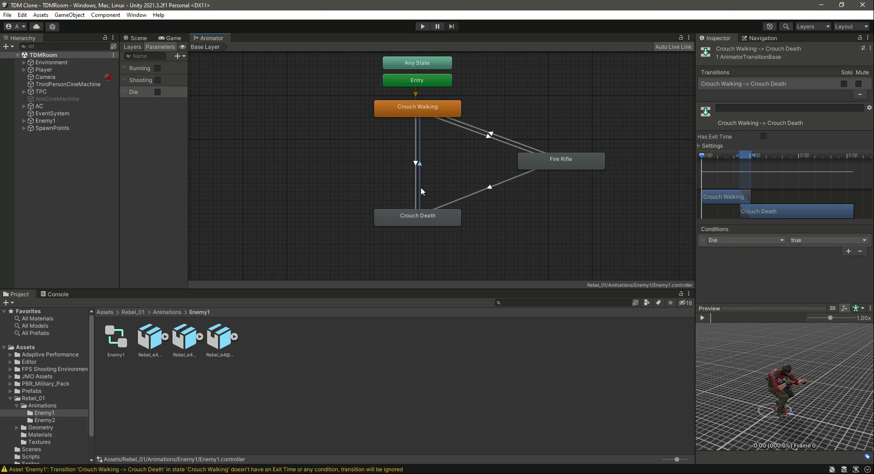
Make the Crouch Death to Crouch Walking transition use the condition Running true without exit time, and preview its animation.
{"action": "left_click", "coordinate": [421, 190]}
{"action": "left_click", "coordinate": [848, 250]}
{"action": "left_click", "coordinate": [746, 240]}
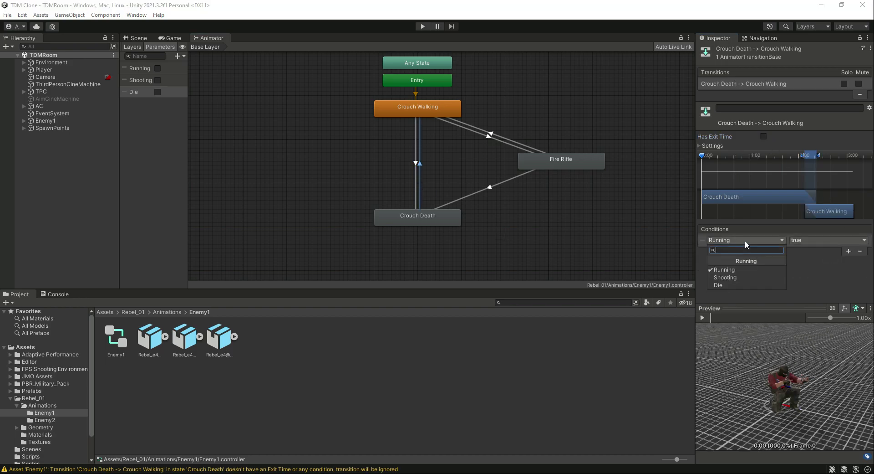
{"action": "left_click", "coordinate": [729, 269]}
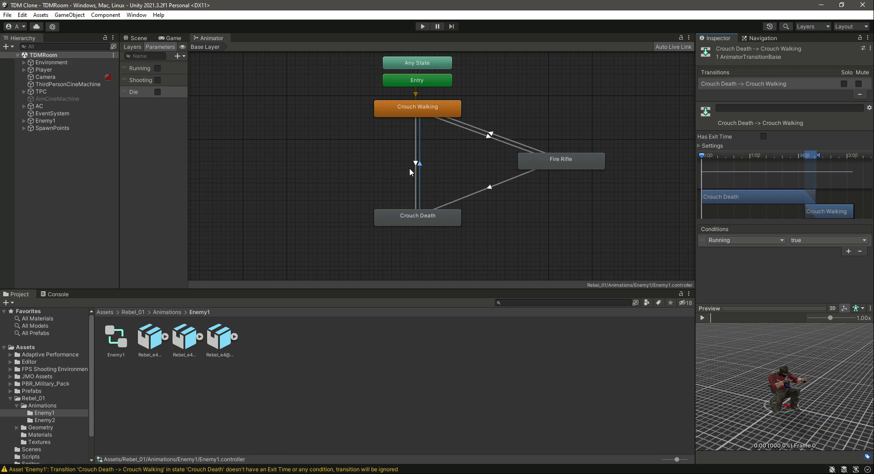
{"action": "left_click", "coordinate": [702, 317]}
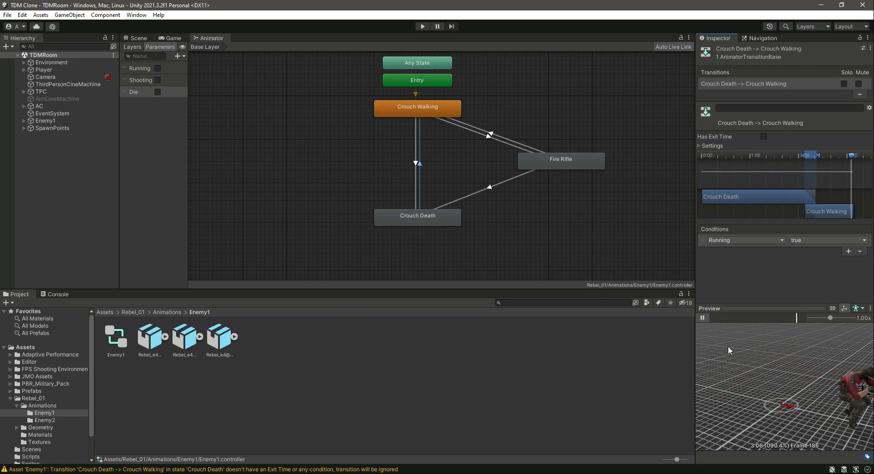
{"action": "left_click", "coordinate": [703, 317]}
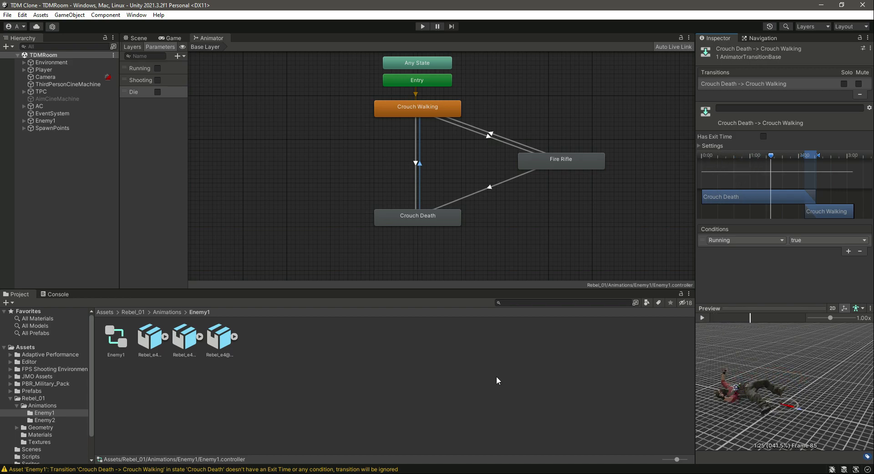
Clear the console messages and check the settings of the transitions between the three states.
{"action": "left_click", "coordinate": [496, 375]}
{"action": "left_click", "coordinate": [65, 292]}
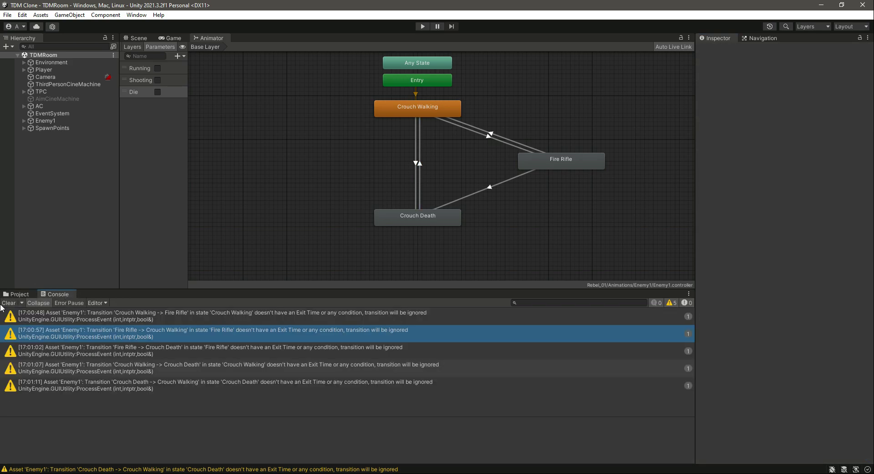
{"action": "left_click", "coordinate": [8, 302]}
{"action": "left_click", "coordinate": [18, 294]}
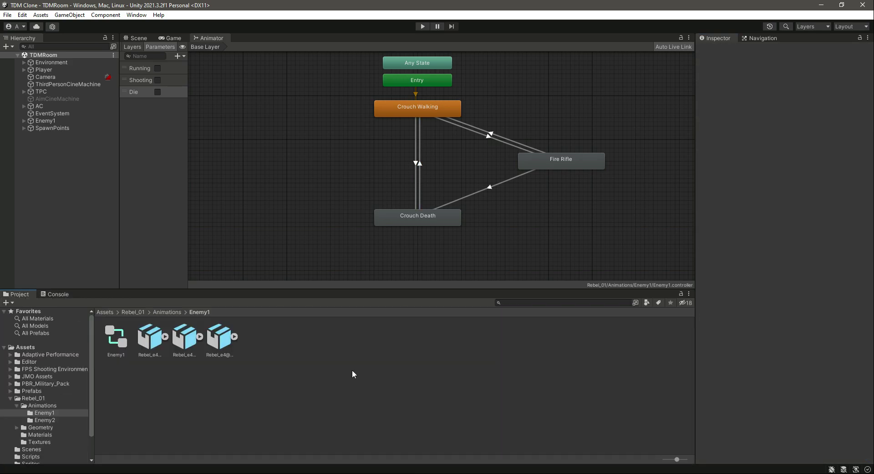
{"action": "left_click", "coordinate": [419, 187]}
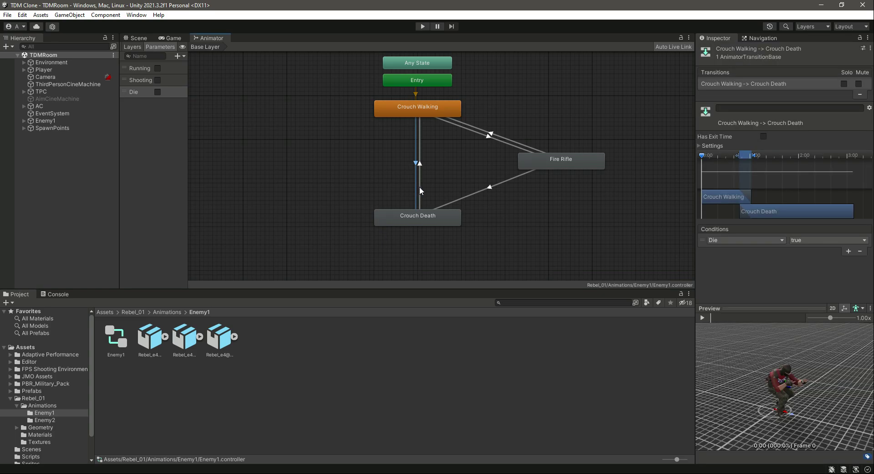
{"action": "left_click", "coordinate": [504, 140]}
{"action": "left_click", "coordinate": [502, 180]}
{"action": "left_click", "coordinate": [458, 412]}
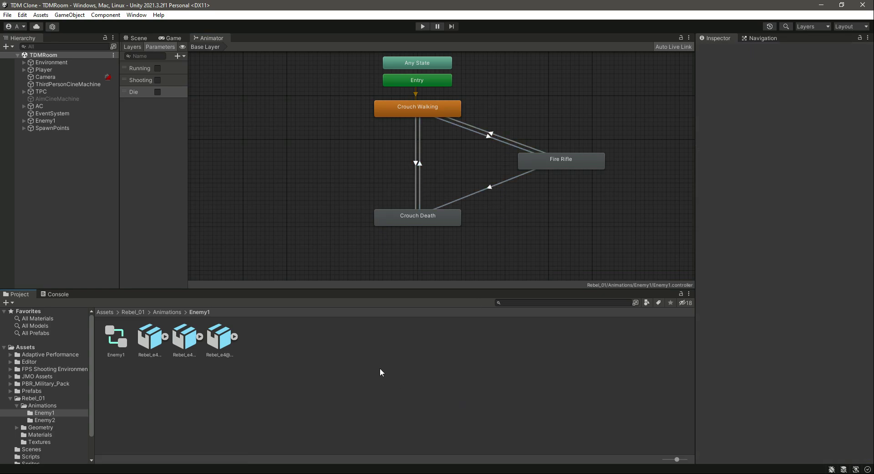
In Enemy.cs in Visual Studio Code, add the header "Enemy Animation and Spark effect" with a public Animator anim field below the shooting variables.
{"action": "key", "text": "alt+Tab"}
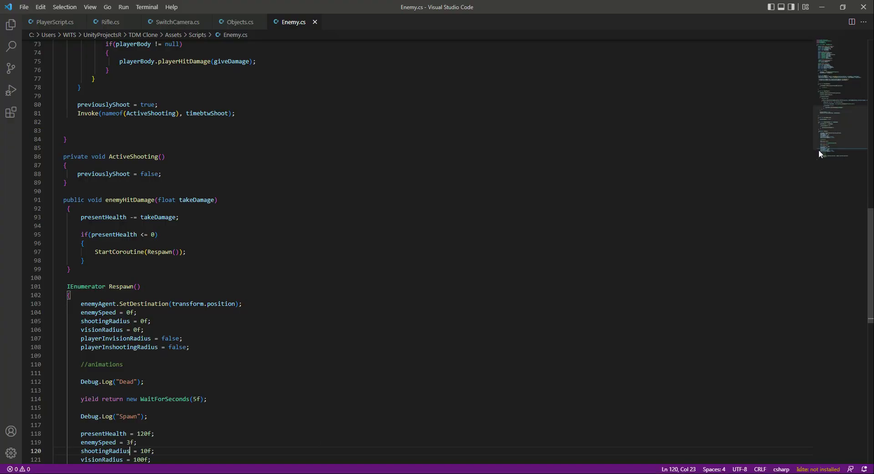
{"action": "left_click_drag", "start_coordinate": [829, 135], "coordinate": [820, 64]}
{"action": "left_click", "coordinate": [247, 246]}
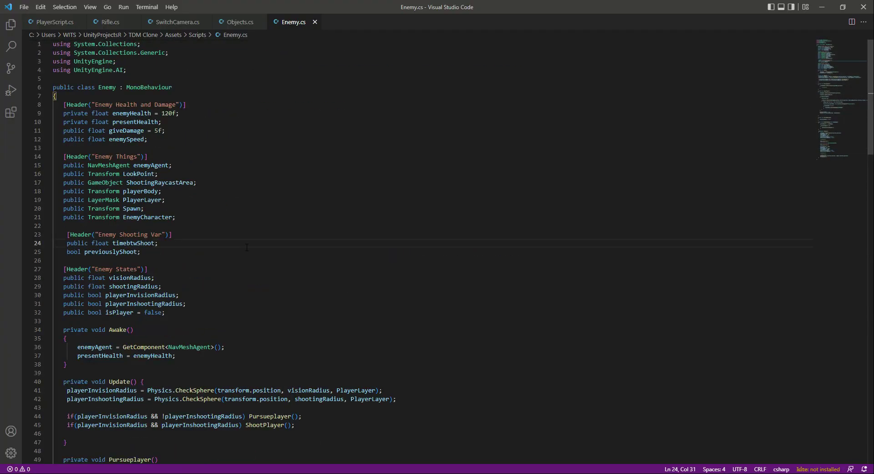
{"action": "key", "text": "Down"}
{"action": "key", "text": "Return"}
{"action": "key", "text": "Return"}
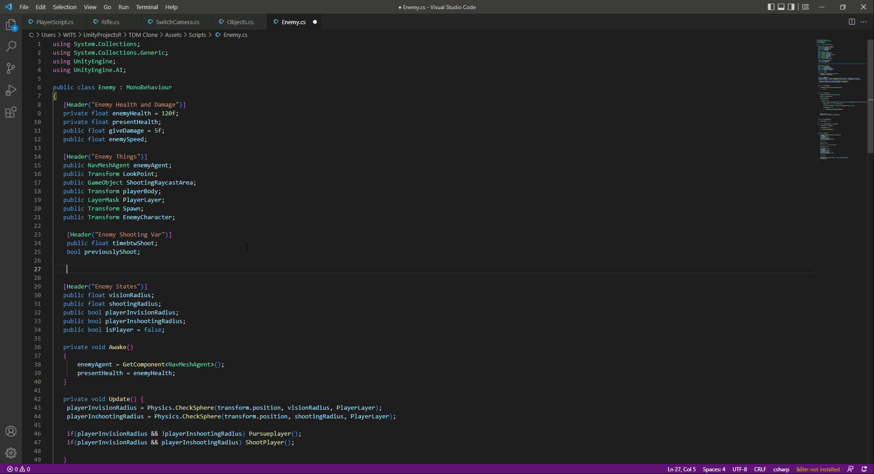
{"action": "type", "text": "[Header(\"Enemy Animation and Spark effect\")]"}
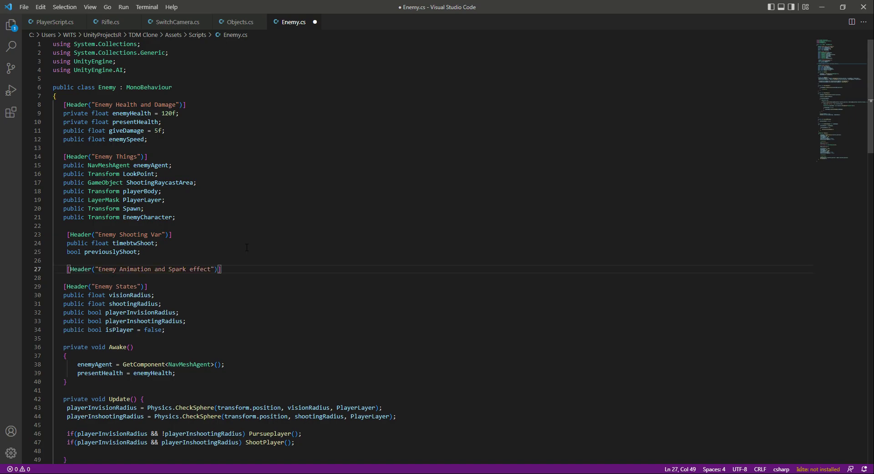
{"action": "key", "text": "Return"}
{"action": "type", "text": "public Animator"}
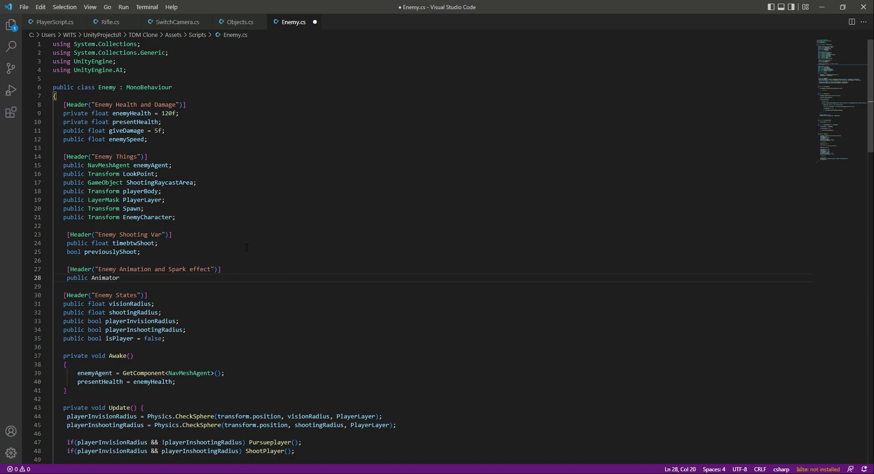
{"action": "type", "text": " anim;"}
Replace the animations comment in Pursueplayer with anim.SetBool("Running", true);.
{"action": "scroll", "coordinate": [157, 224], "scroll_direction": "down", "scroll_amount": 9}
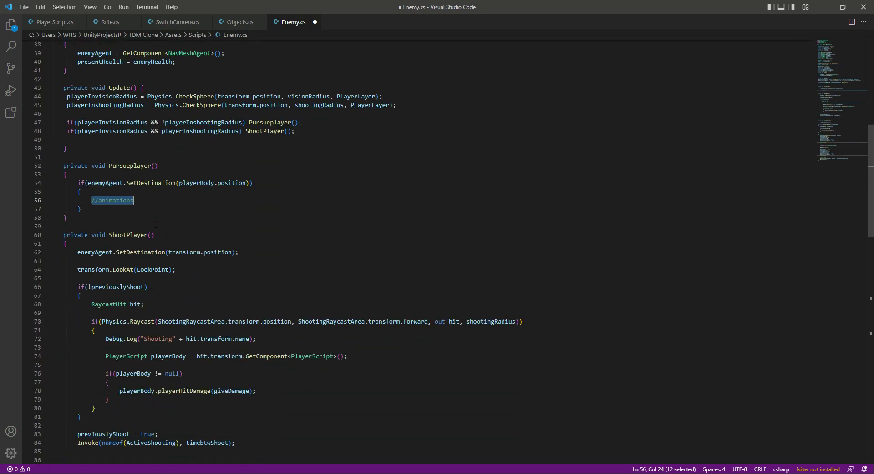
{"action": "left_click", "coordinate": [142, 199]}
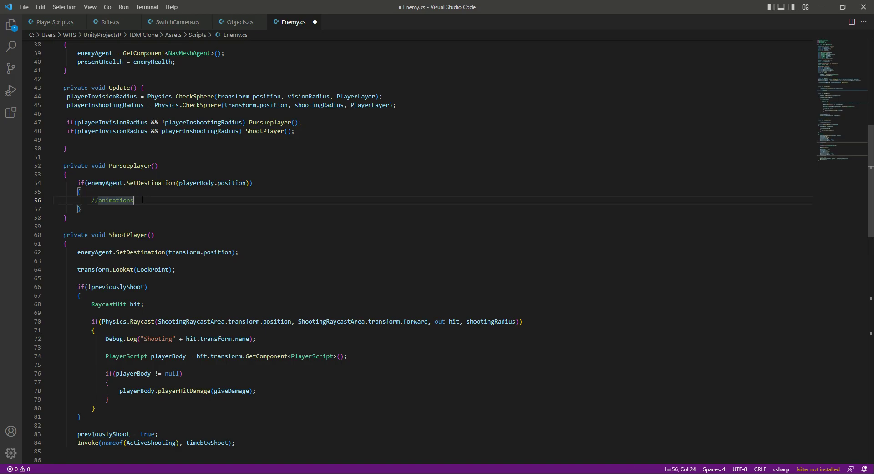
{"action": "key", "text": "BackSpace"}
{"action": "key", "text": "BackSpace"}
{"action": "key", "text": "BackSpace"}
{"action": "key", "text": "BackSpace"}
{"action": "key", "text": "BackSpace"}
{"action": "key", "text": "BackSpace"}
{"action": "key", "text": "BackSpace"}
{"action": "key", "text": "BackSpace"}
{"action": "key", "text": "BackSpace"}
{"action": "key", "text": "BackSpace"}
{"action": "key", "text": "BackSpace"}
{"action": "key", "text": "BackSpace"}
{"action": "type", "text": "anim.SetBool"}
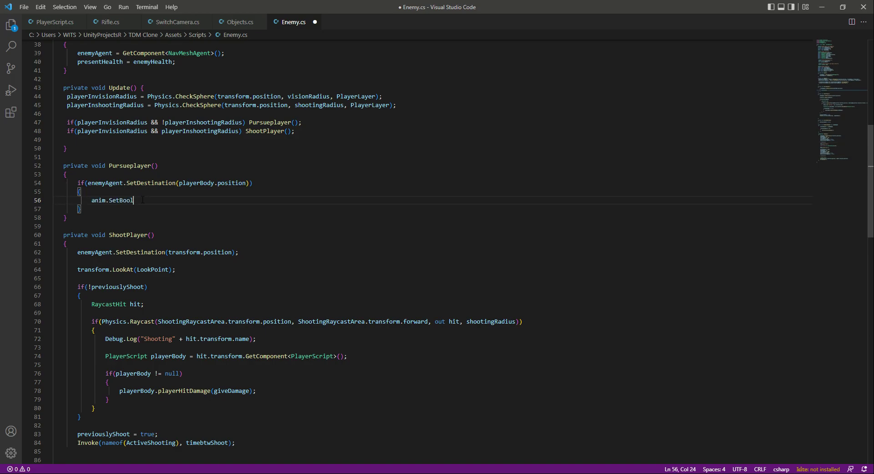
{"action": "type", "text": "(\"Running\", true);"}
Add anim.SetBool("Shooting", false); below the Running line in Pursueplayer.
{"action": "key", "text": "Return"}
{"action": "type", "text": "anim.SetBool(Shooting"}
{"action": "key", "text": "ctrl+shift+Left"}
{"action": "type", "text": "\""}
{"action": "key", "text": "Right"}
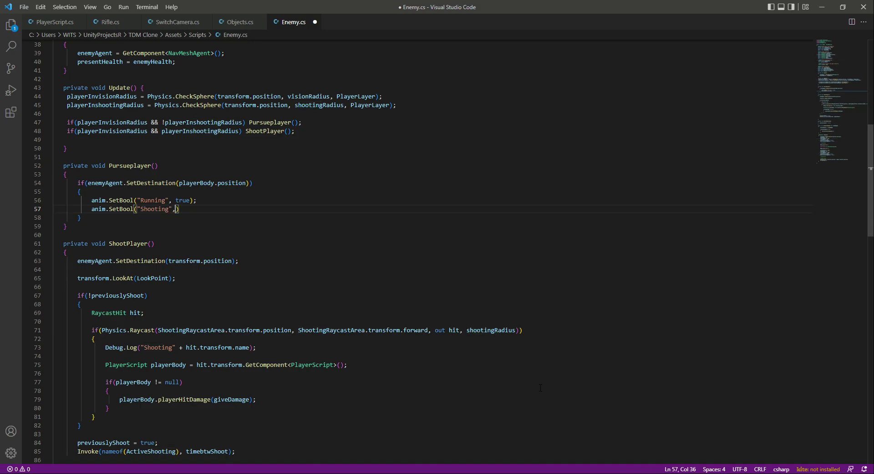
{"action": "type", "text": "\", false);"}
Add an else block to Pursueplayer containing anim.SetBool("Running", true); and anim.SetBool("Shooting", false); on separate lines.
{"action": "key", "text": "Down"}
{"action": "key", "text": "Return"}
{"action": "type", "text": "else"}
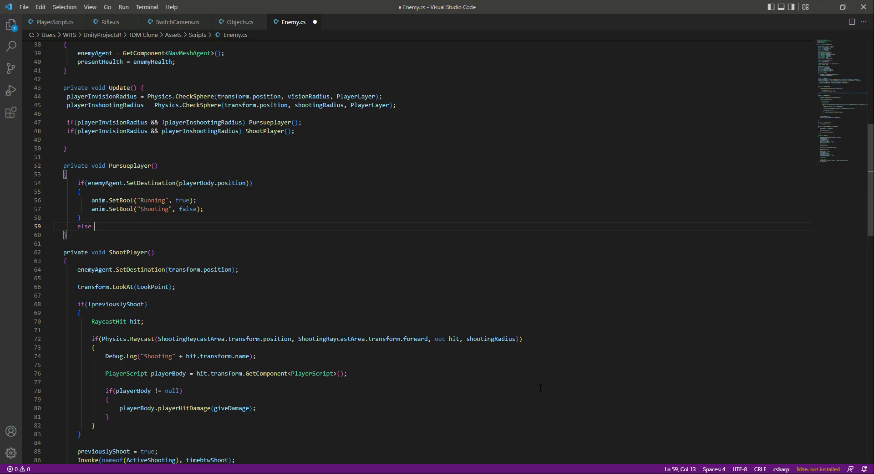
{"action": "key", "text": "Return"}
{"action": "type", "text": "{"}
{"action": "key", "text": "Return"}
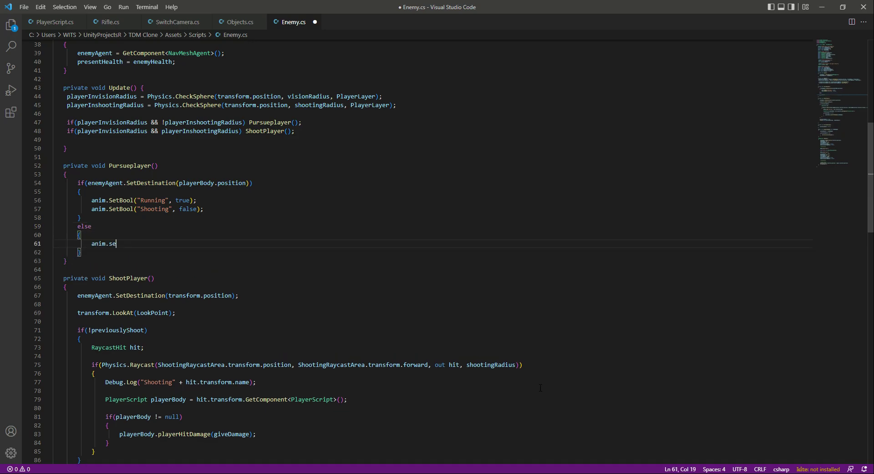
{"action": "type", "text": "anim.SetBool(\"Running\", true); anim.SetBool(\"Shooting\", false);"}
{"action": "key", "text": "Up"}
{"action": "key", "text": "Home"}
{"action": "key", "text": "BackSpace"}
{"action": "key", "text": "Tab"}
{"action": "key", "text": "BackSpace"}
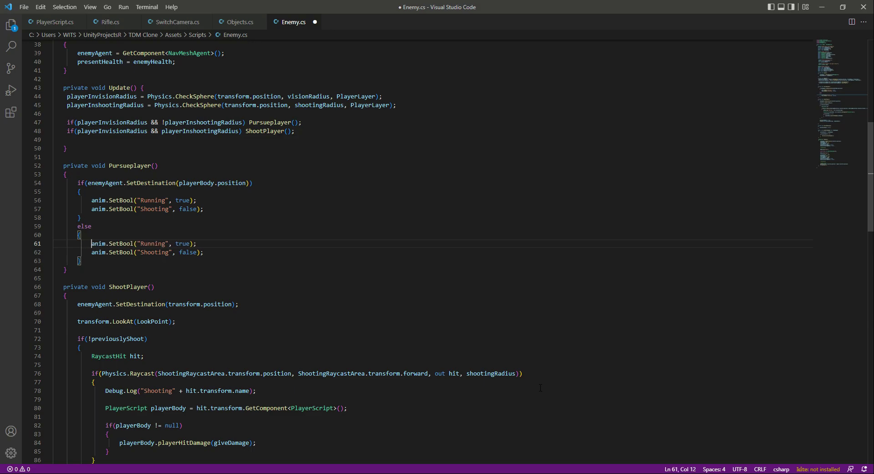
Change the Running value to false in the else block of Pursueplayer.
{"action": "key", "text": "End"}
{"action": "key", "text": "Left"}
{"action": "key", "text": "Left"}
{"action": "key", "text": "BackSpace"}
{"action": "key", "text": "BackSpace"}
{"action": "key", "text": "BackSpace"}
{"action": "key", "text": "BackSpace"}
{"action": "type", "text": "false"}
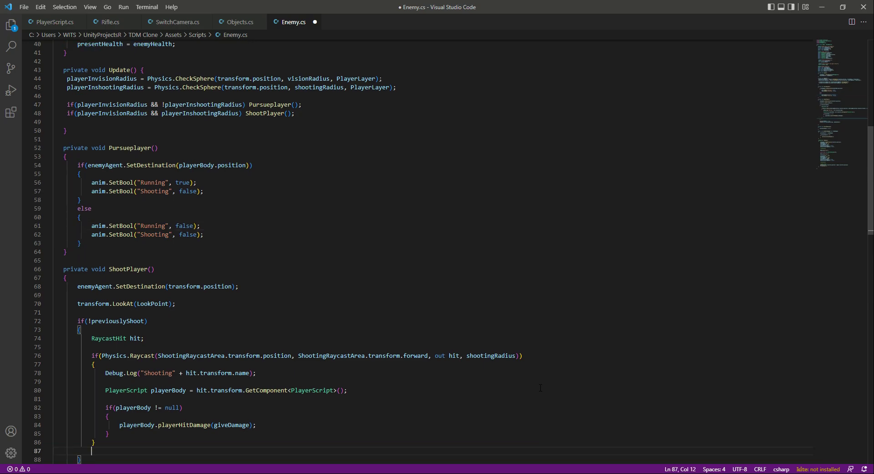
In ShootPlayer, below the raycast block inside the previouslyShoot check, add anim.SetBool("Running", false); and anim.SetBool("Shooting", true);.
{"action": "scroll", "coordinate": [540, 387], "scroll_direction": "down", "scroll_amount": 4}
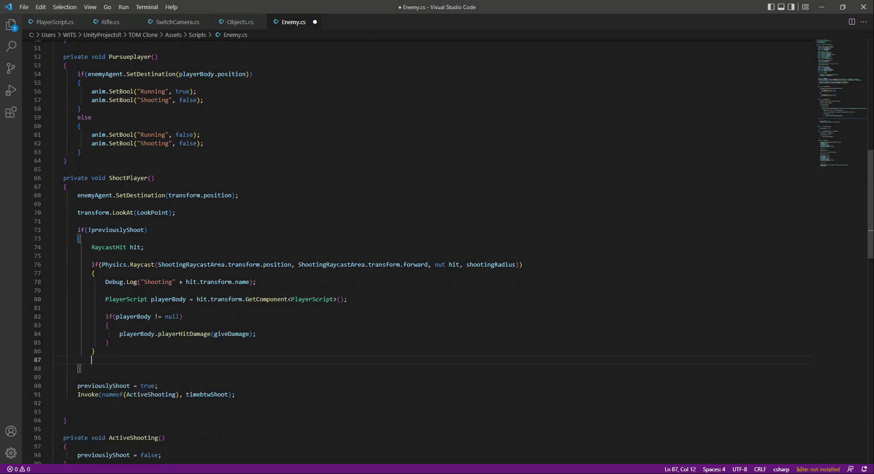
{"action": "scroll", "coordinate": [191, 270], "scroll_direction": "down", "scroll_amount": 3}
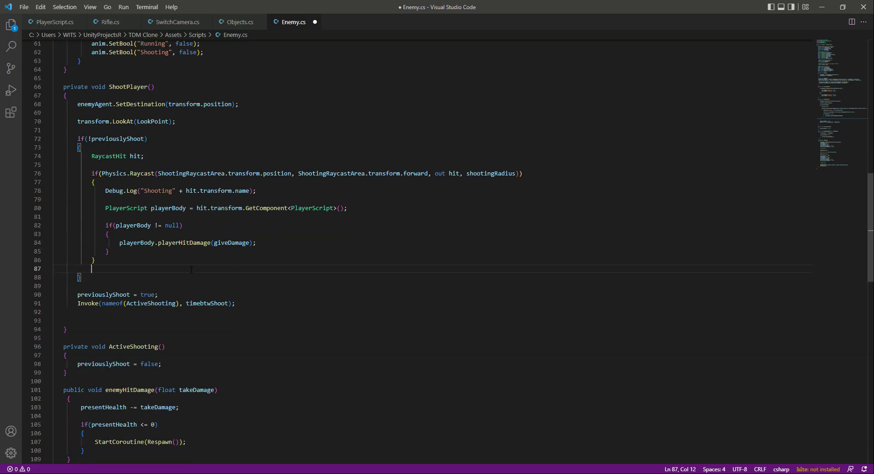
{"action": "key", "text": "Return"}
{"action": "type", "text": "anim.SetBool(\"Running\", true);             anim.SetBool(\"Shooting\", false);"}
{"action": "key", "text": "Home"}
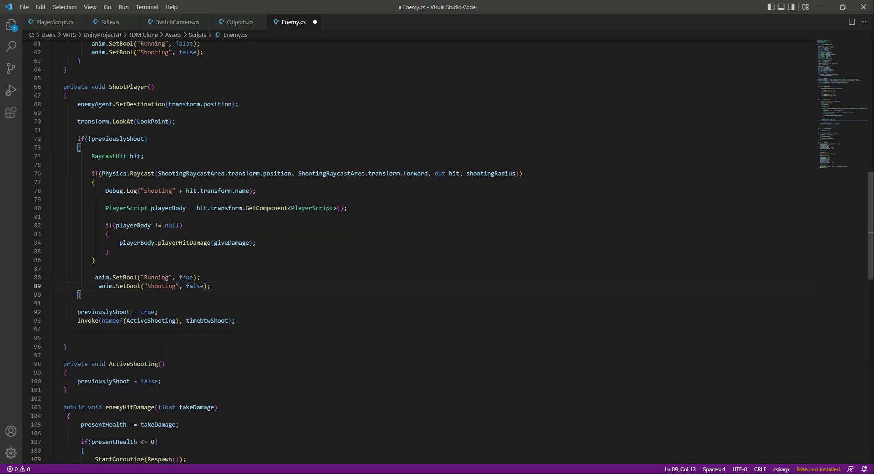
{"action": "key", "text": "Delete"}
{"action": "double_click", "coordinate": [188, 286]}
{"action": "type", "text": "true"}
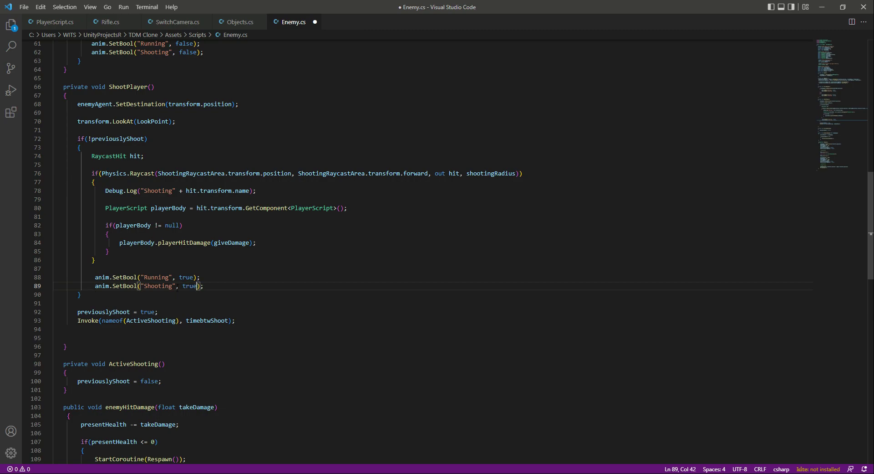
{"action": "double_click", "coordinate": [186, 277]}
{"action": "type", "text": "false"}
In the Respawn coroutine, add anim.SetBool("Die", true); below the first playerInshootingRadius = false; line.
{"action": "scroll", "coordinate": [191, 273], "scroll_direction": "up", "scroll_amount": 4}
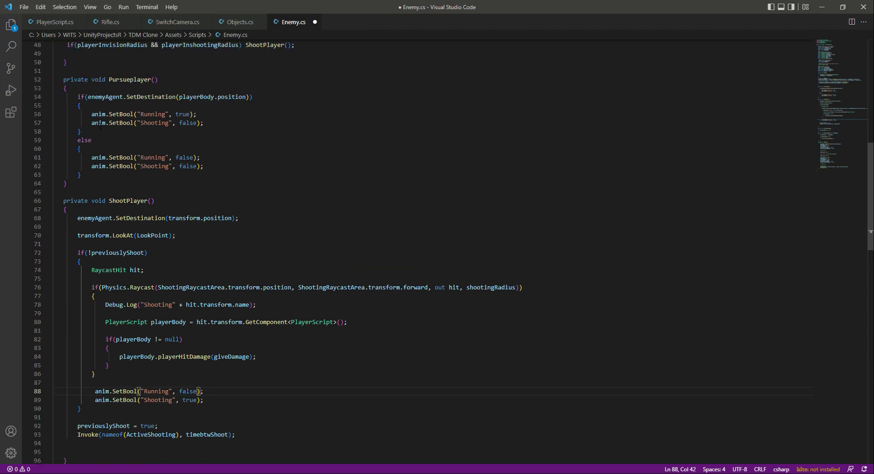
{"action": "scroll", "coordinate": [141, 356], "scroll_direction": "down", "scroll_amount": 3}
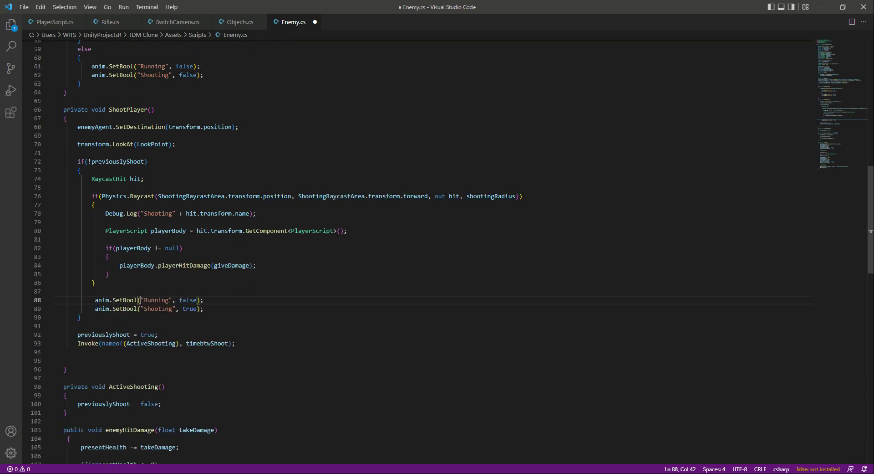
{"action": "scroll", "coordinate": [235, 329], "scroll_direction": "down", "scroll_amount": 6}
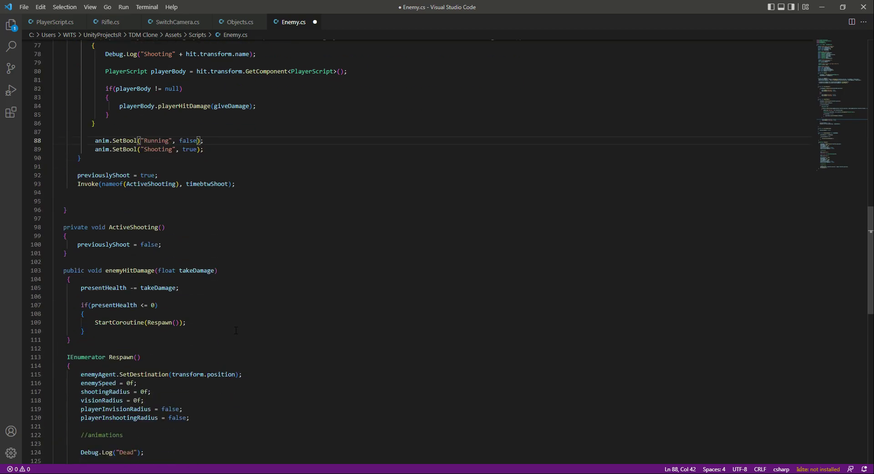
{"action": "scroll", "coordinate": [236, 330], "scroll_direction": "down", "scroll_amount": 3}
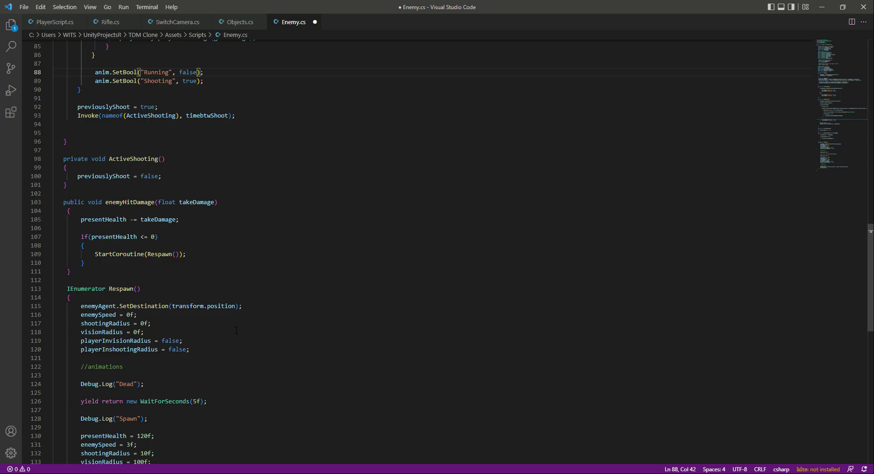
{"action": "scroll", "coordinate": [237, 330], "scroll_direction": "down", "scroll_amount": 7}
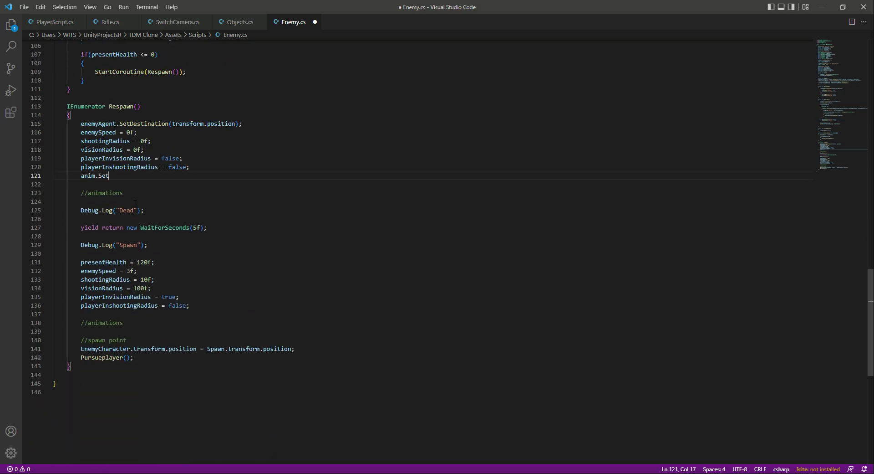
{"action": "type", "text": "Bool(\"Die\", true);"}
{"action": "key", "text": "Return"}
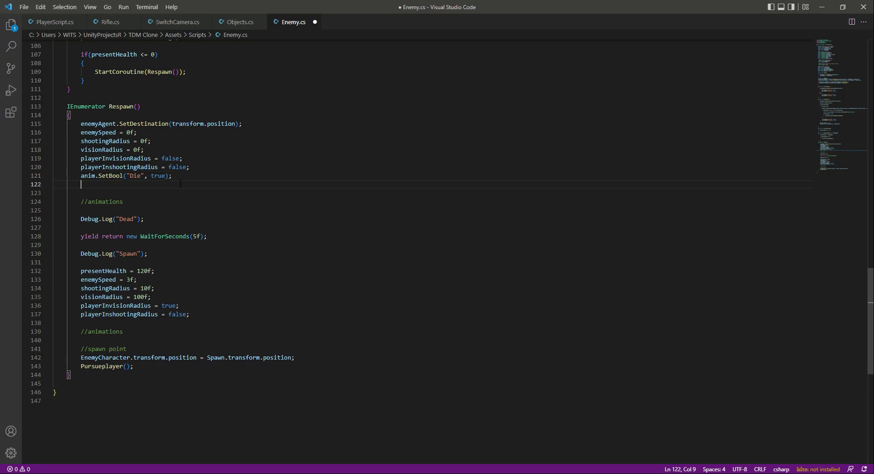
Add anim.SetBool("Running", false); and anim.SetBool("Shooting", false); directly below the Die line in Respawn.
{"action": "type", "text": "anim.SetBool(\"Running\", true);            anim.SetBool(\"Shooting\", false);"}
{"action": "double_click", "coordinate": [175, 184]}
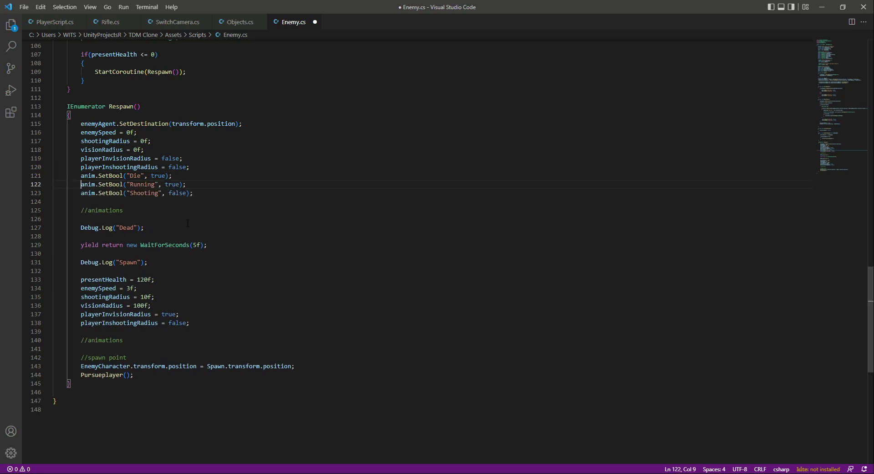
{"action": "type", "text": "false"}
Under Respawn's second animations comment, add anim.SetBool("Die", false); and anim.SetBool("Running", true);, and save Enemy.cs.
{"action": "key", "text": "Down"}
{"action": "key", "text": "Down"}
{"action": "key", "text": "Down"}
{"action": "key", "text": "Down"}
{"action": "key", "text": "Down"}
{"action": "key", "text": "Down"}
{"action": "key", "text": "Down"}
{"action": "key", "text": "Down"}
{"action": "key", "text": "Down"}
{"action": "key", "text": "Down"}
{"action": "key", "text": "Down"}
{"action": "key", "text": "Down"}
{"action": "key", "text": "Down"}
{"action": "key", "text": "Down"}
{"action": "key", "text": "Down"}
{"action": "key", "text": "Down"}
{"action": "key", "text": "Down"}
{"action": "key", "text": "Down"}
{"action": "key", "text": "Return"}
{"action": "scroll", "coordinate": [97, 237], "scroll_direction": "down", "scroll_amount": 4}
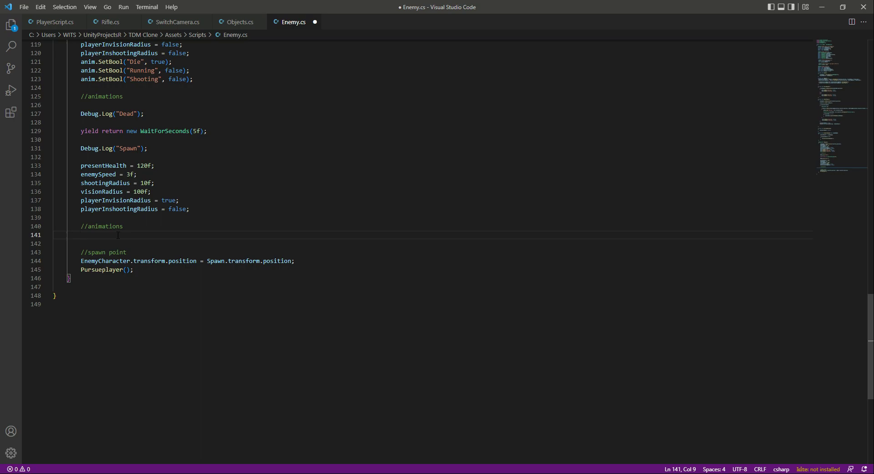
{"action": "type", "text": "anim.SetBool(\"Die\", true); anim.SetBool(\"Running\", false);"}
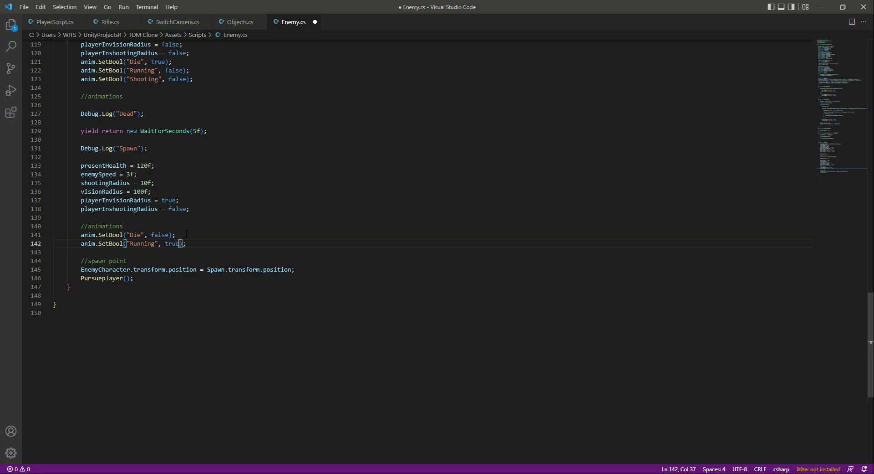
{"action": "left_click", "coordinate": [187, 236]}
{"action": "key", "text": "ctrl+s"}
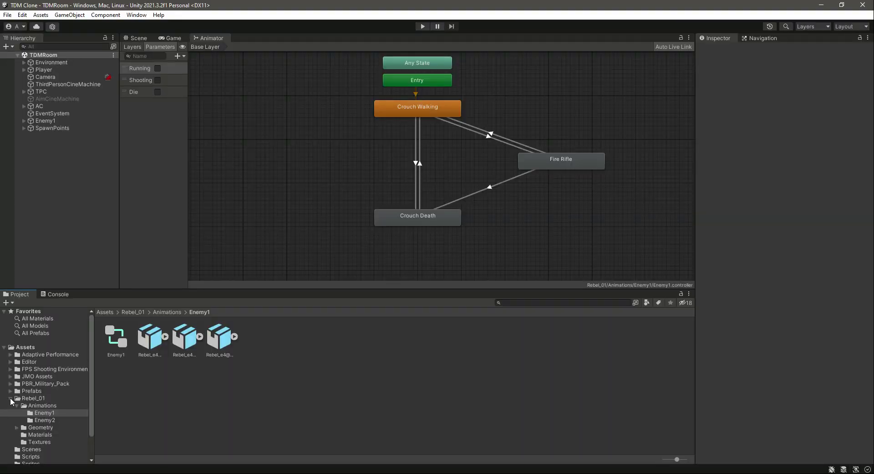
In Unity, show the Scene view, assign Enemy1's own Animator to the Anim field of its Enemy script, and save the scene.
{"action": "left_click", "coordinate": [11, 398]}
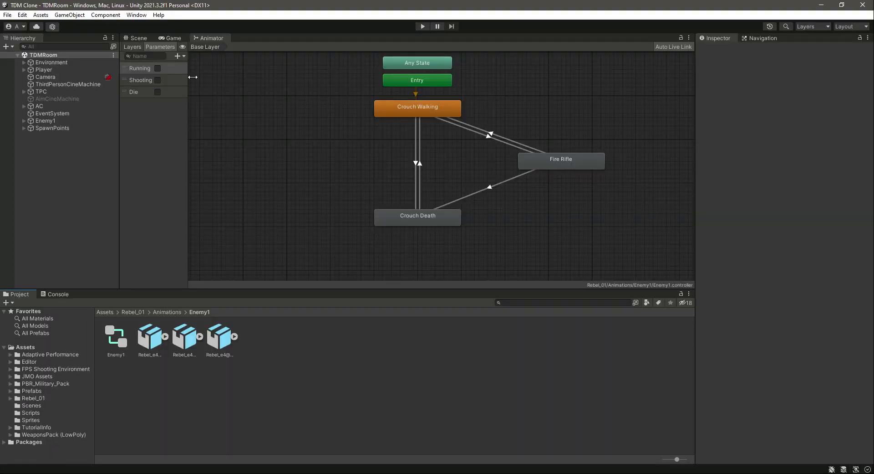
{"action": "left_click", "coordinate": [138, 37]}
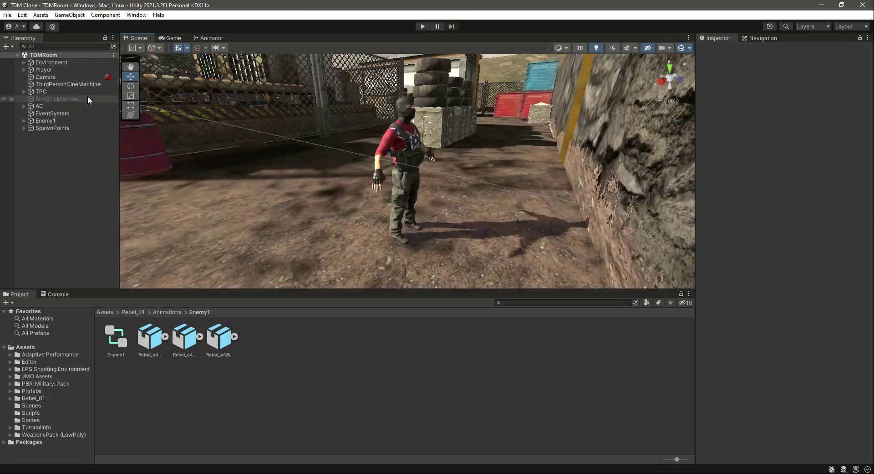
{"action": "left_click", "coordinate": [59, 121]}
{"action": "left_click_drag", "start_coordinate": [735, 337], "coordinate": [808, 265]}
{"action": "key", "text": "ctrl+s"}
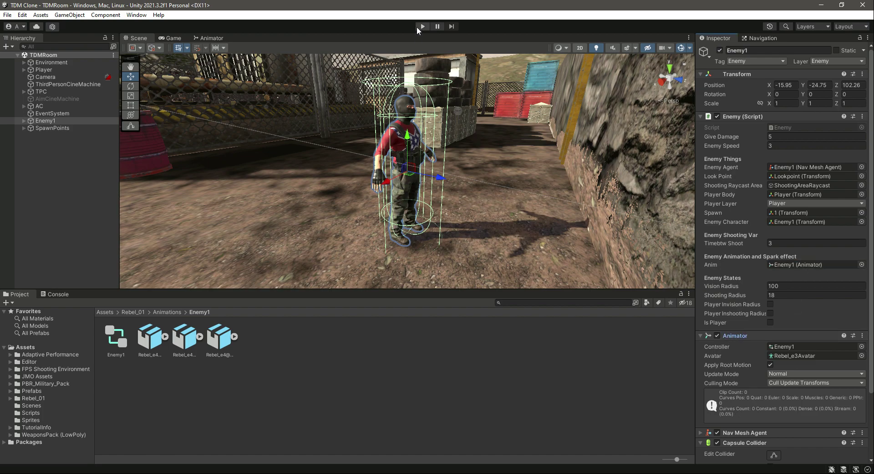
Dock the Animator window beside the Console, fit the state graph in view, and briefly play-test the scene.
{"action": "left_click", "coordinate": [210, 38]}
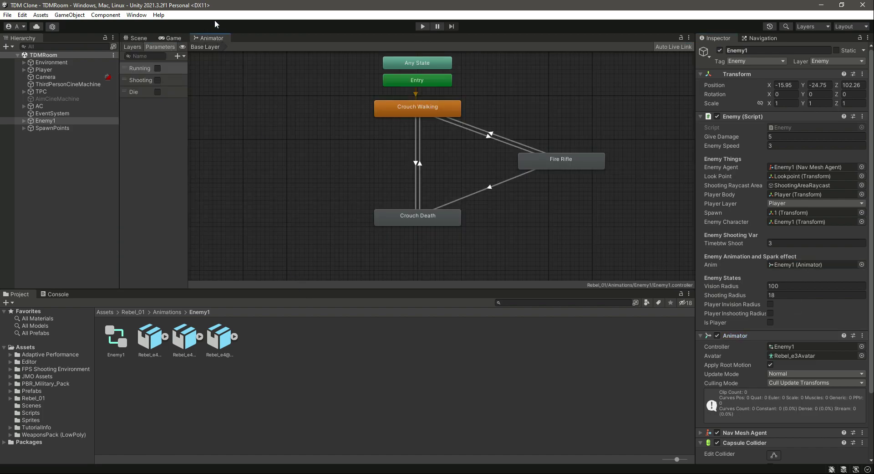
{"action": "left_click_drag", "start_coordinate": [215, 38], "coordinate": [258, 294]}
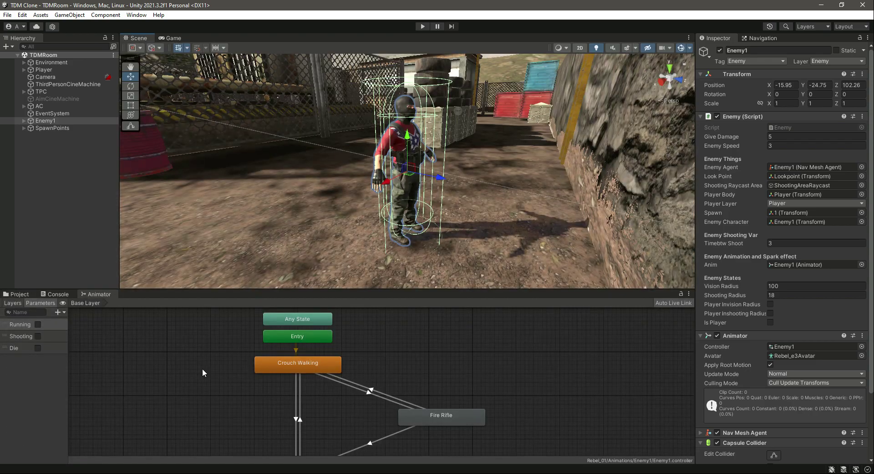
{"action": "scroll", "coordinate": [357, 400], "scroll_direction": "down", "scroll_amount": 5}
{"action": "scroll", "coordinate": [364, 444], "scroll_direction": "up", "scroll_amount": 4}
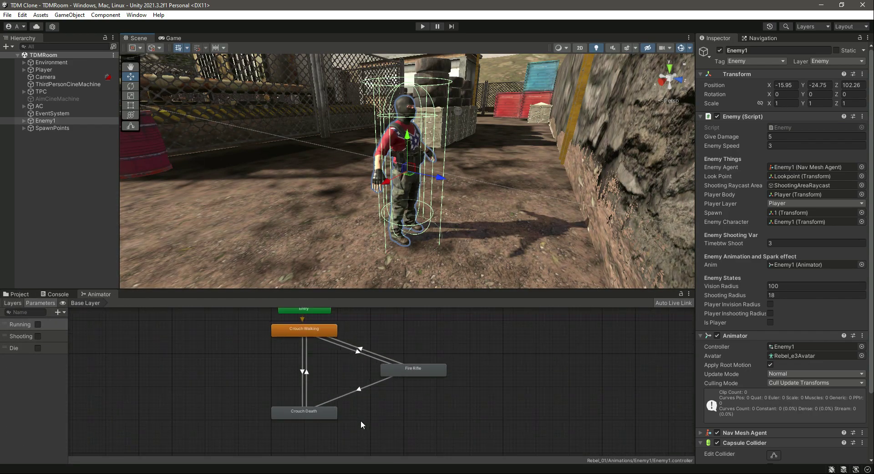
{"action": "left_click", "coordinate": [422, 26]}
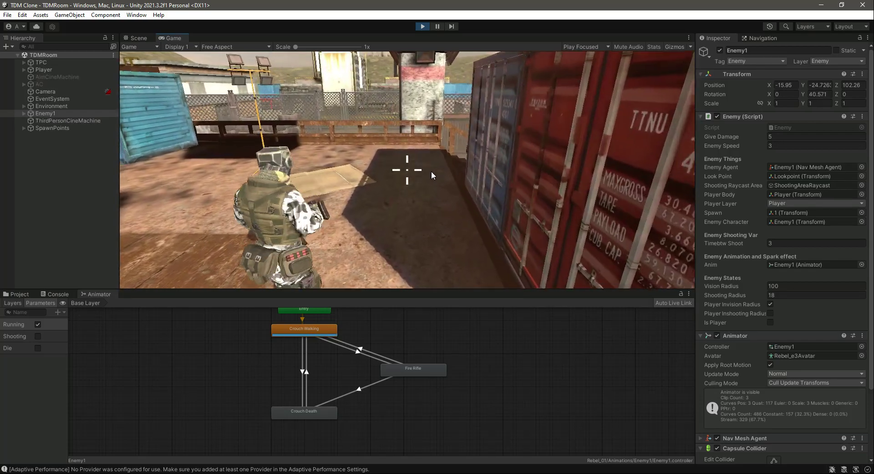
{"action": "left_click", "coordinate": [424, 26]}
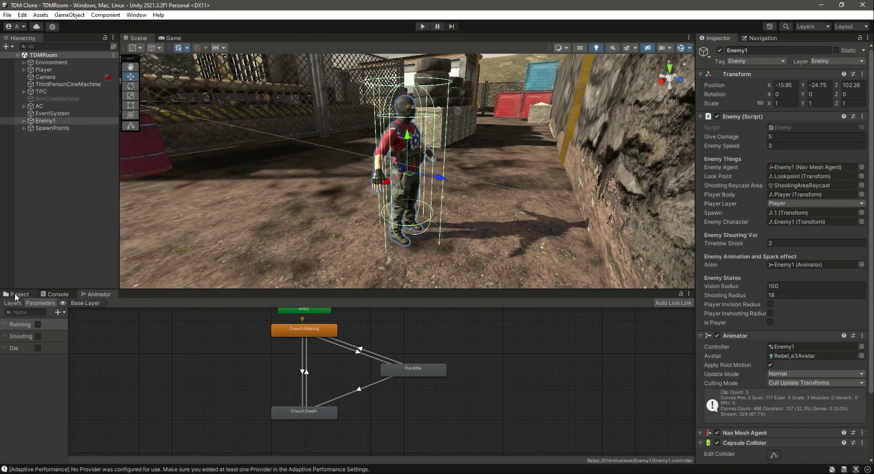
Select the three animation models in the Enemy1 folder and review their shared Model, Rig and Animation import settings.
{"action": "left_click", "coordinate": [16, 295]}
{"action": "left_click", "coordinate": [150, 337]}
{"action": "left_click", "coordinate": [223, 342], "text": "shift"}
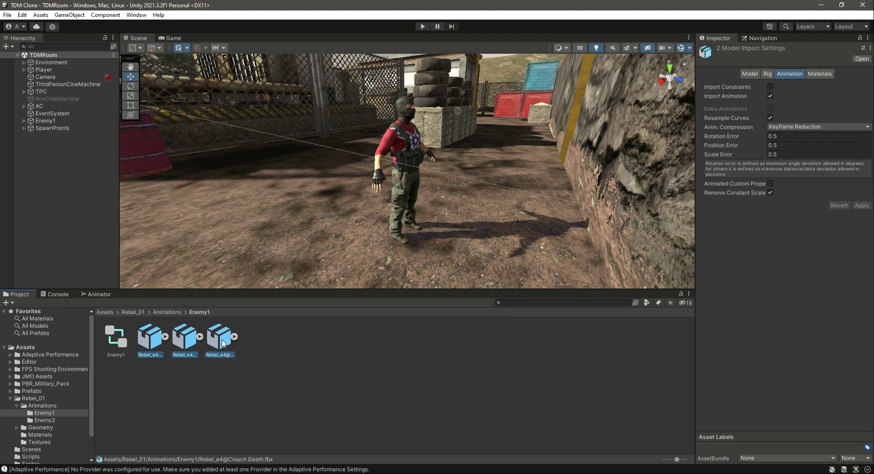
{"action": "left_click", "coordinate": [751, 74]}
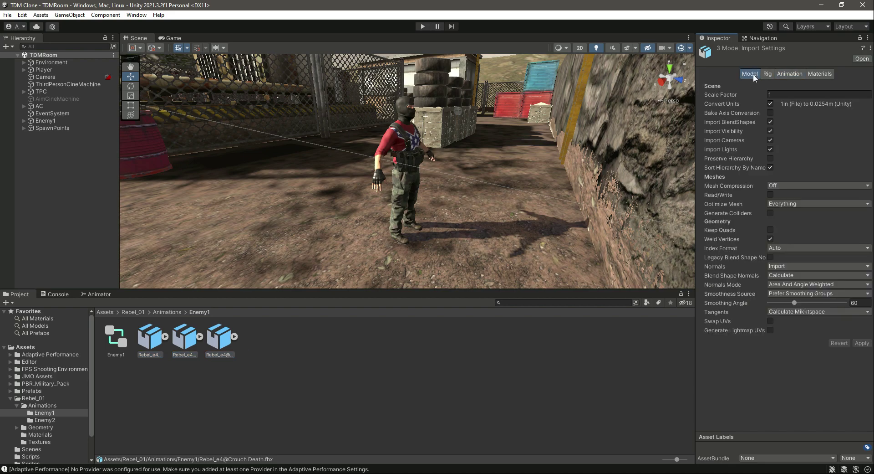
{"action": "left_click", "coordinate": [764, 74]}
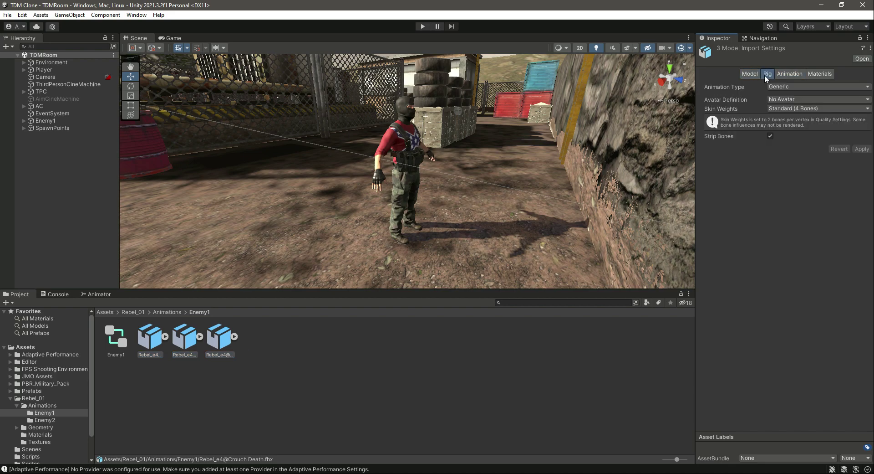
{"action": "left_click", "coordinate": [787, 74]}
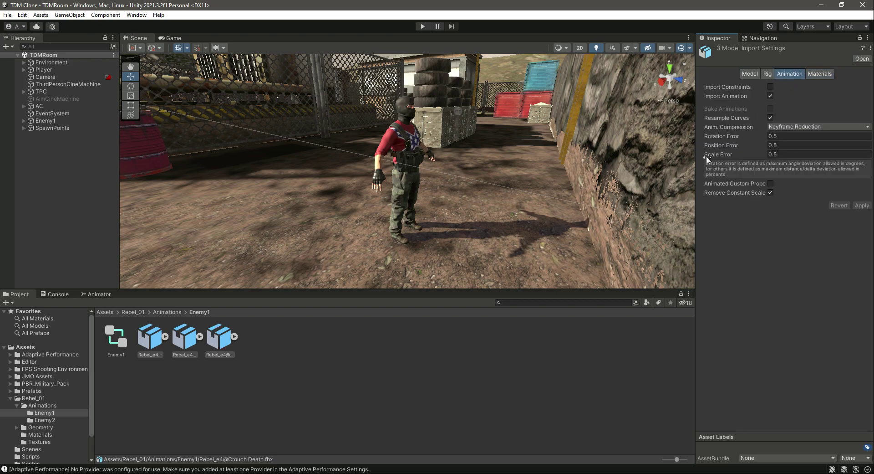
Expand the three Enemy1 animation models and select their clips together to inspect the clip settings.
{"action": "left_click", "coordinate": [164, 336]}
{"action": "left_click", "coordinate": [268, 336]}
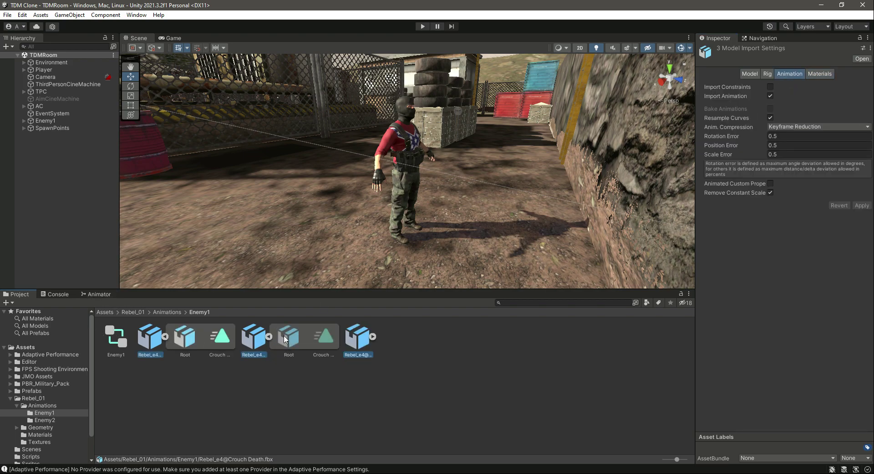
{"action": "left_click", "coordinate": [372, 336]}
{"action": "left_click", "coordinate": [438, 337]}
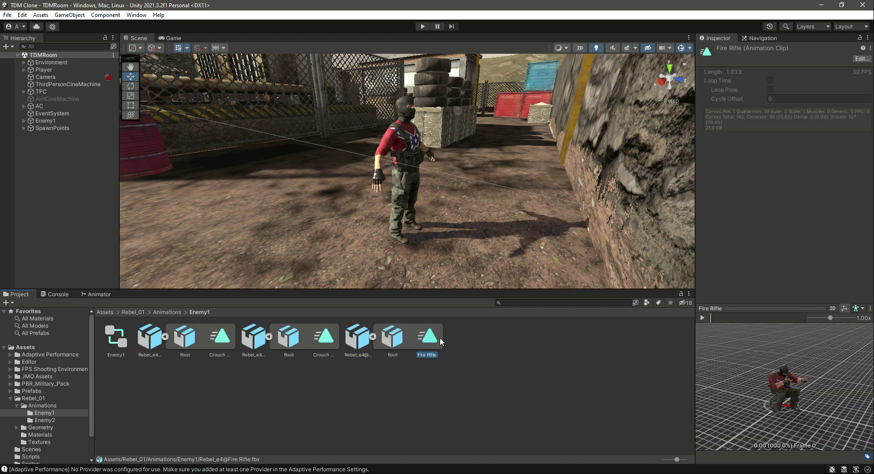
{"action": "left_click", "coordinate": [321, 341], "text": "ctrl"}
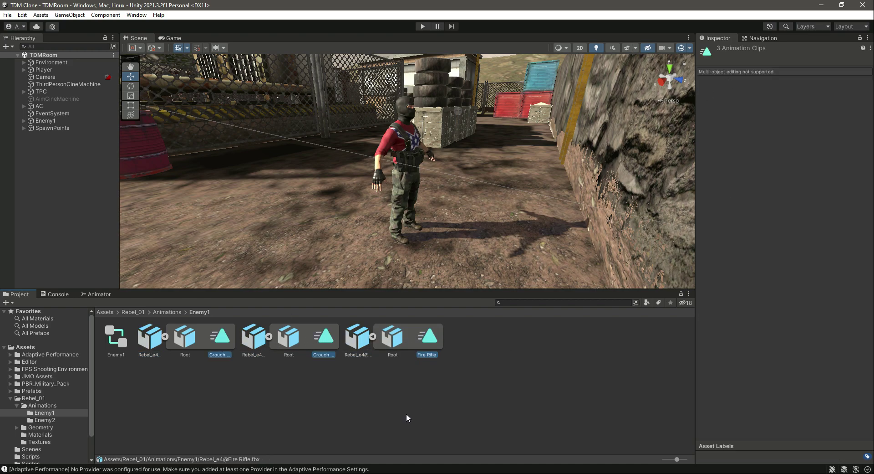
Open the Crouch Walking clip's import settings from Enemy1's Animator state, enable Loop Time, and apply the change.
{"action": "left_click", "coordinate": [56, 120]}
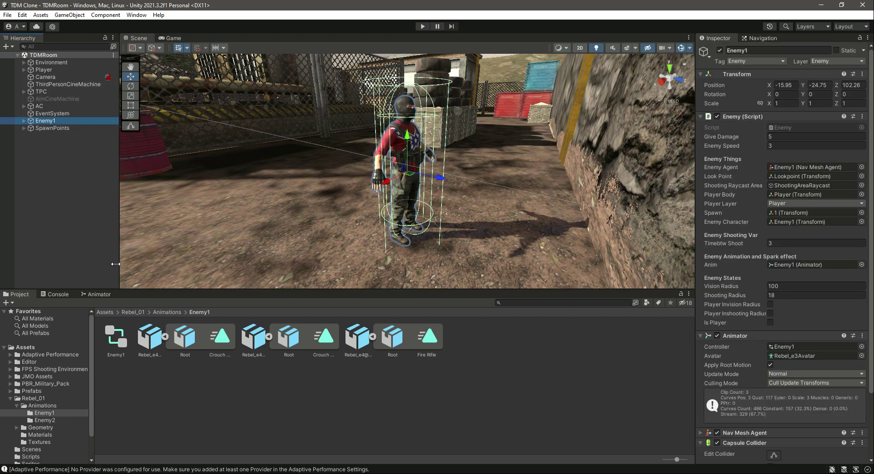
{"action": "left_click", "coordinate": [105, 294]}
{"action": "double_click", "coordinate": [306, 332]}
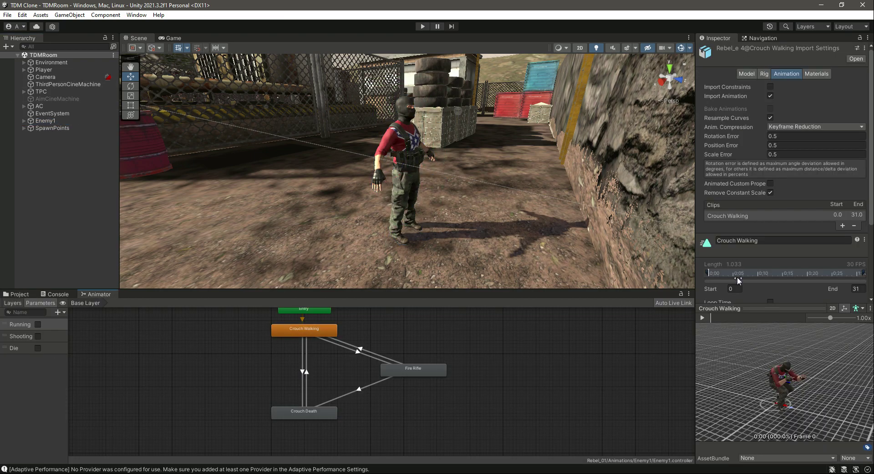
{"action": "scroll", "coordinate": [811, 244], "scroll_direction": "down", "scroll_amount": 5}
{"action": "left_click_drag", "start_coordinate": [775, 308], "coordinate": [774, 379]}
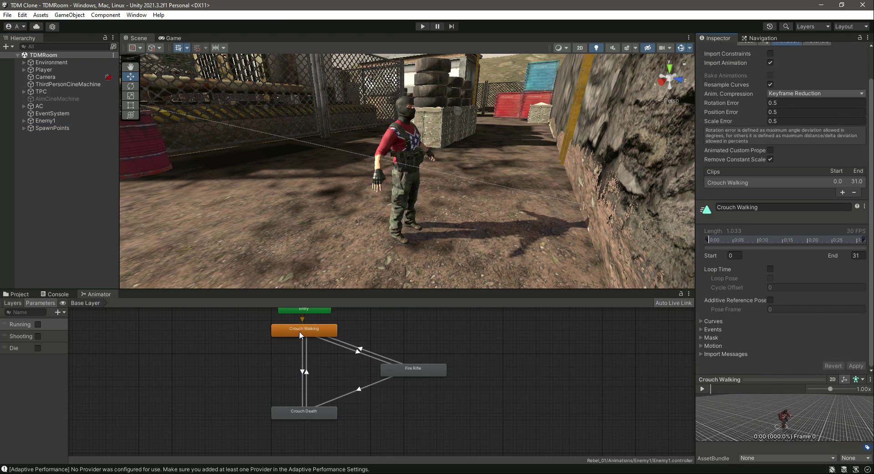
{"action": "left_click", "coordinate": [770, 302]}
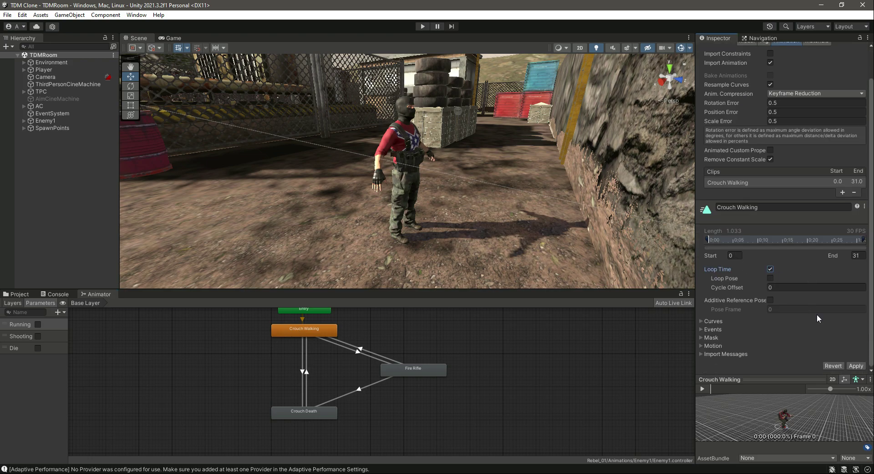
{"action": "left_click", "coordinate": [855, 365]}
Open the Fire Rifle clip's import settings from Enemy1's Animator state, enable Loop Time, and apply the change.
{"action": "double_click", "coordinate": [413, 369]}
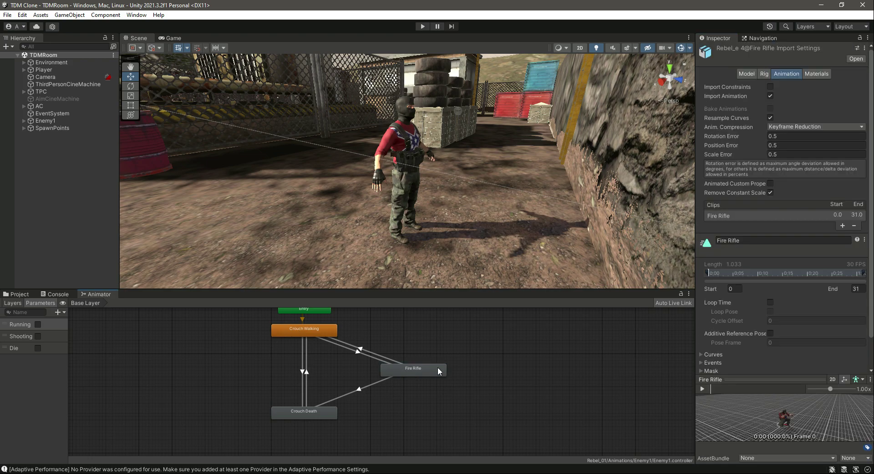
{"action": "left_click", "coordinate": [770, 268]}
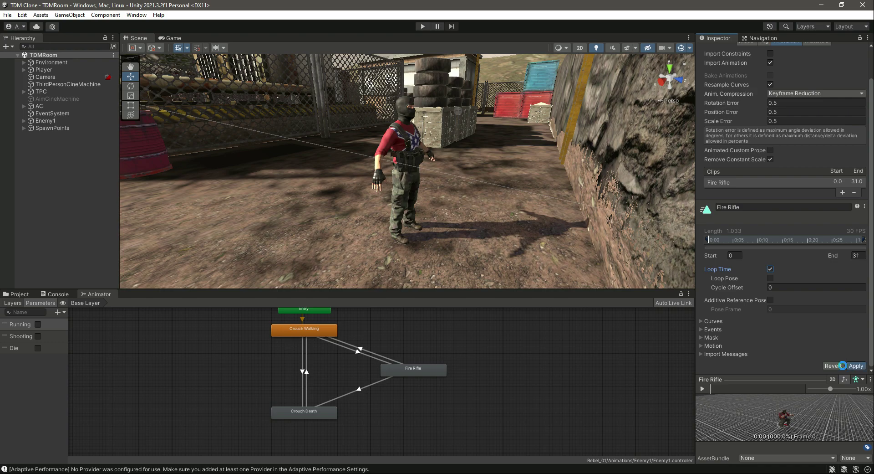
{"action": "left_click", "coordinate": [856, 365]}
Open the Crouch Death clip's import settings from its Animator state, enable Loop Time, and apply the change.
{"action": "left_click", "coordinate": [296, 413]}
{"action": "double_click", "coordinate": [297, 412]}
{"action": "left_click", "coordinate": [770, 302]}
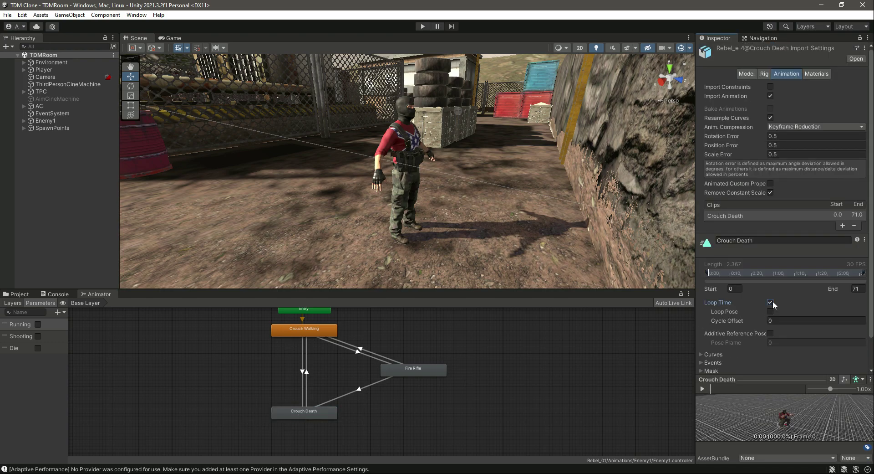
{"action": "left_click", "coordinate": [856, 365]}
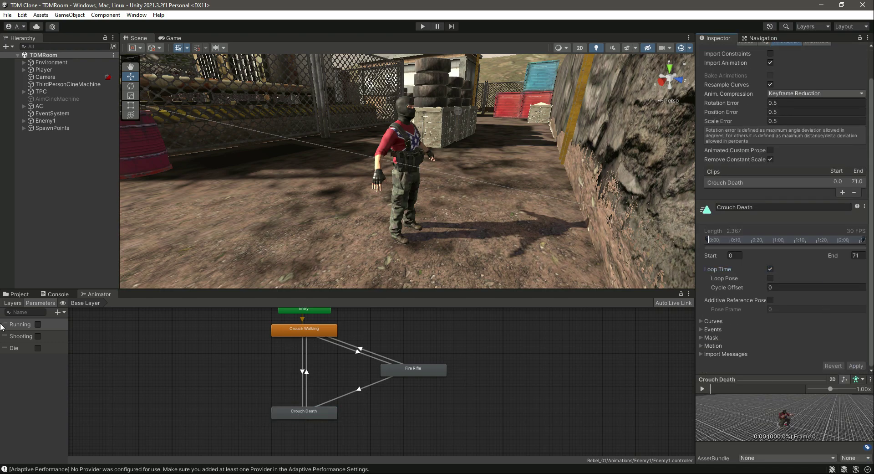
Return to the Enemy1 animations folder, collapse the expanded animation models, and clear the selection.
{"action": "left_click", "coordinate": [21, 294]}
{"action": "left_click", "coordinate": [165, 336]}
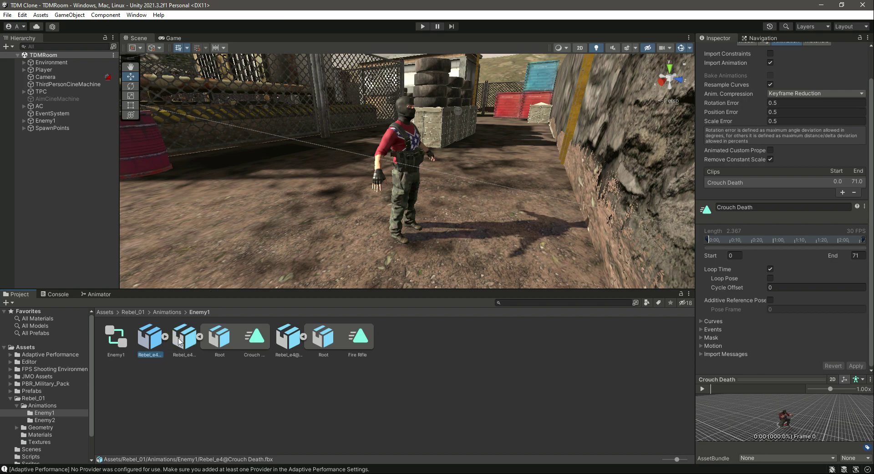
{"action": "left_click", "coordinate": [199, 337]}
{"action": "left_click", "coordinate": [234, 337]}
{"action": "left_click", "coordinate": [244, 378]}
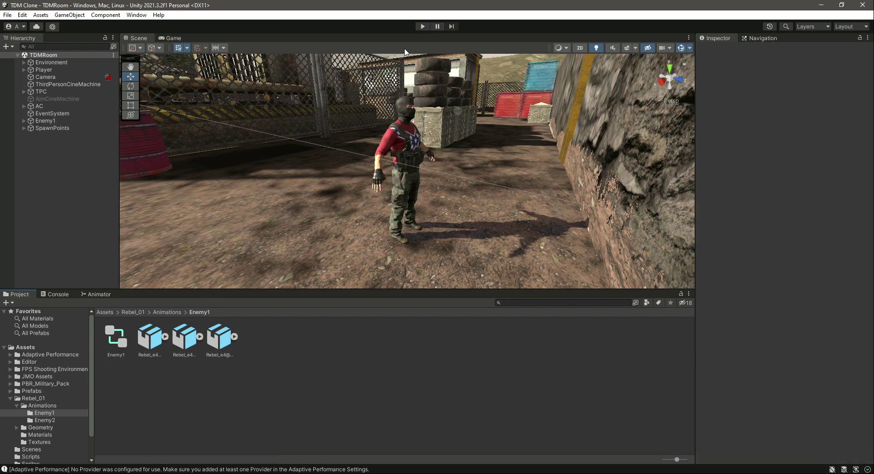
Play-test the scene with the Animator graph shown, running the player toward Enemy1 to examine its walking and firing states.
{"action": "left_click", "coordinate": [421, 27]}
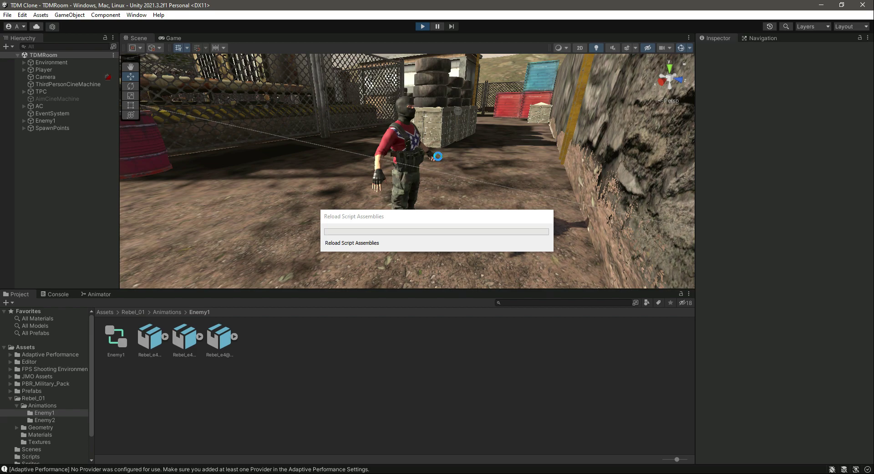
{"action": "left_click", "coordinate": [94, 294]}
{"action": "right_click", "coordinate": [444, 210]}
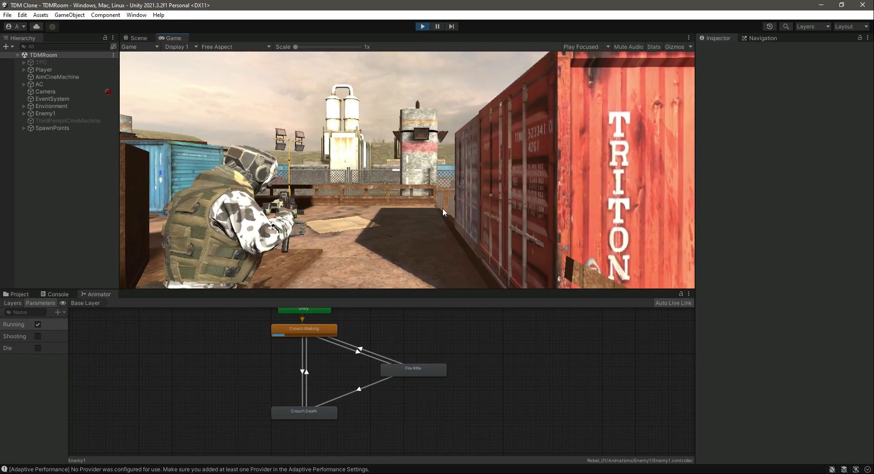
{"action": "key", "text": "w"}
{"action": "key", "text": "w"}
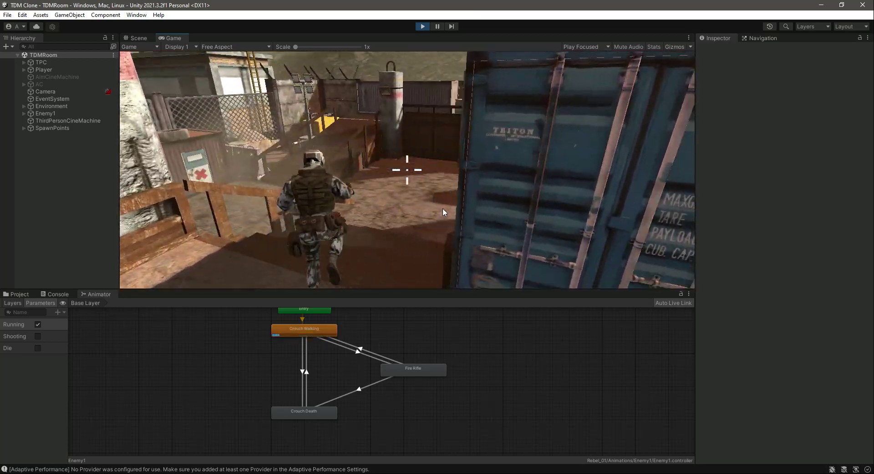
{"action": "key", "text": "w"}
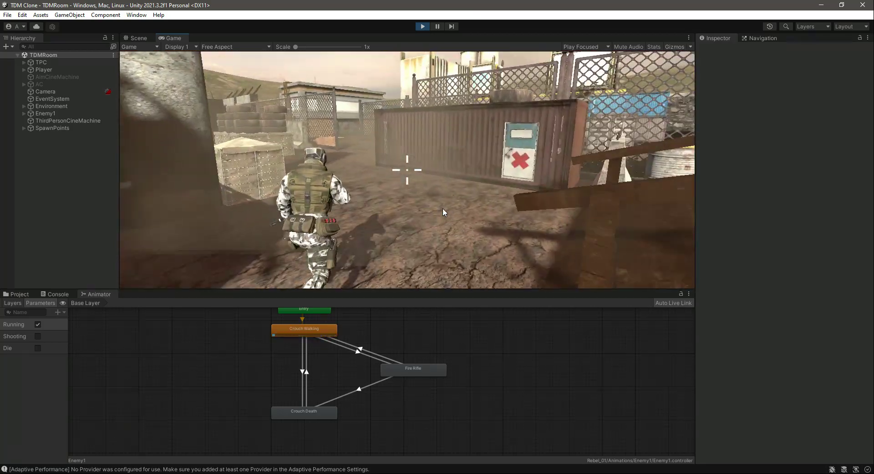
{"action": "key", "text": "w"}
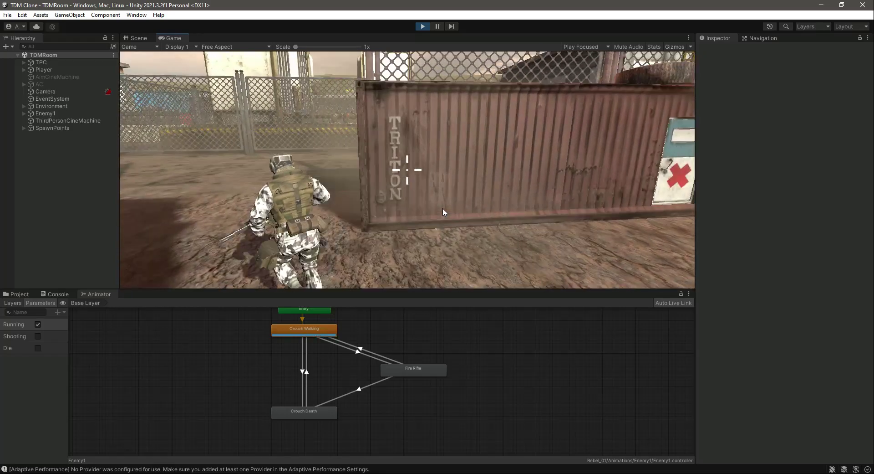
{"action": "key", "text": "w"}
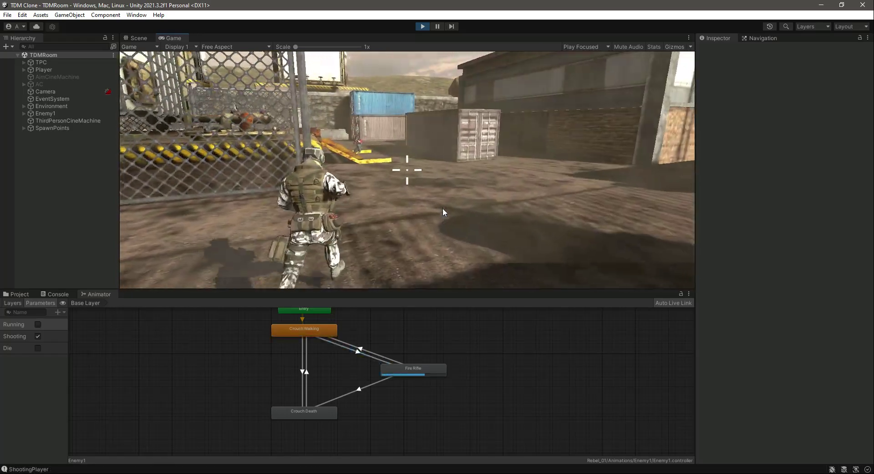
{"action": "key", "text": "w"}
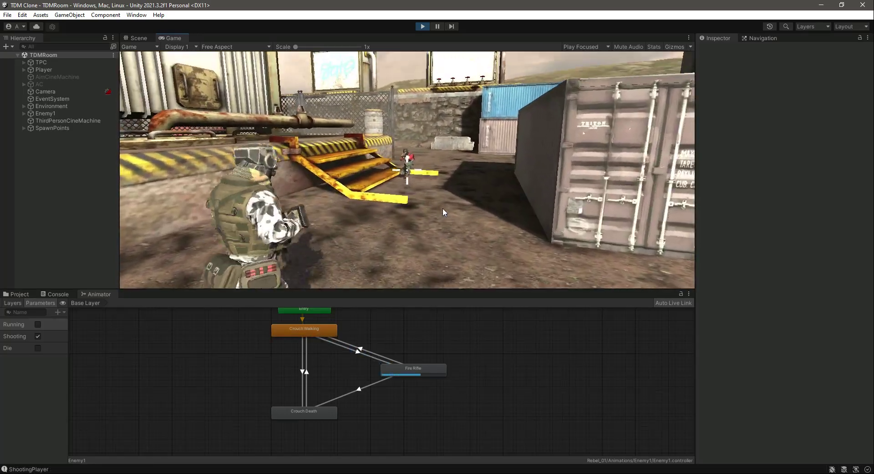
Aim and shoot at Enemy1 to check its death animation and respawn, and stop play mode.
{"action": "right_click", "coordinate": [443, 209]}
{"action": "left_click", "coordinate": [408, 170]}
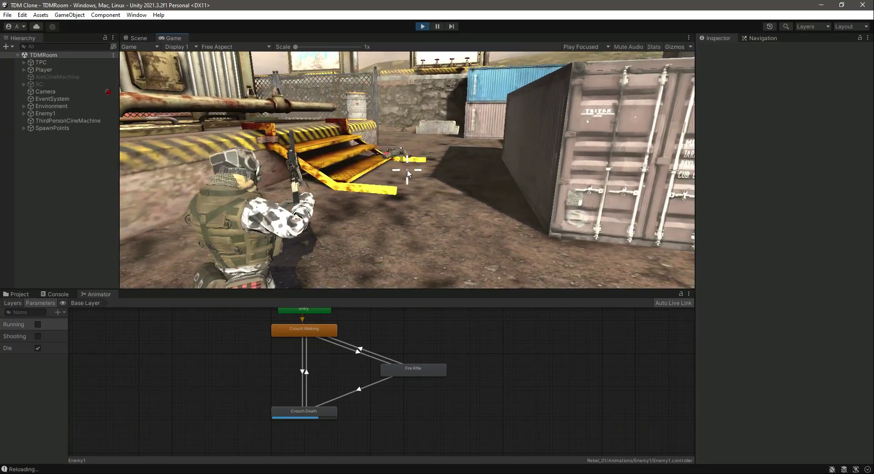
{"action": "key", "text": "s"}
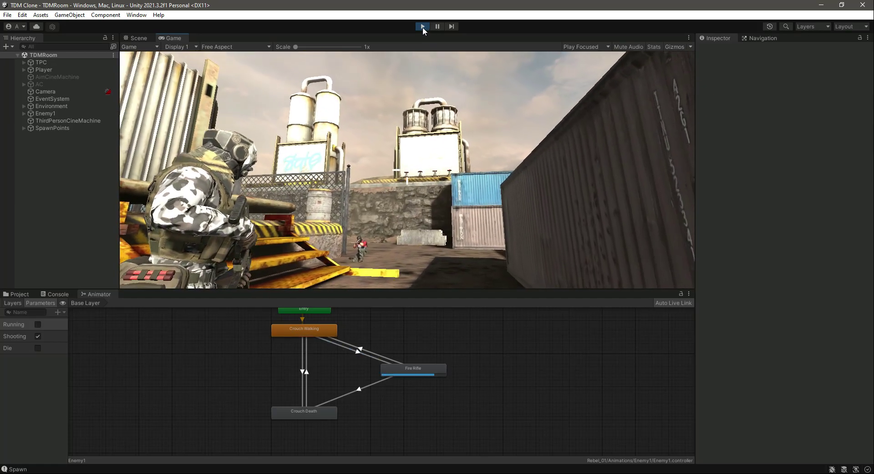
{"action": "left_click", "coordinate": [423, 27]}
Reopen the Crouch Death clip's import settings from its Animator state, disable Loop Time, and apply the change.
{"action": "left_click", "coordinate": [320, 413]}
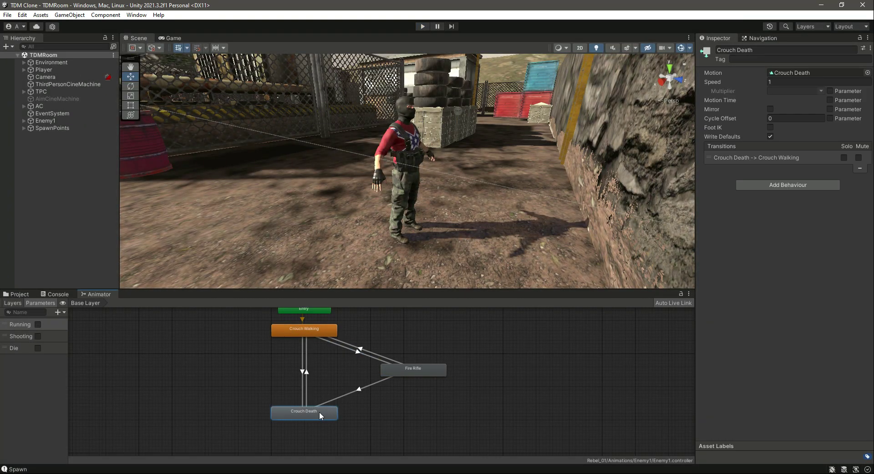
{"action": "double_click", "coordinate": [320, 413]}
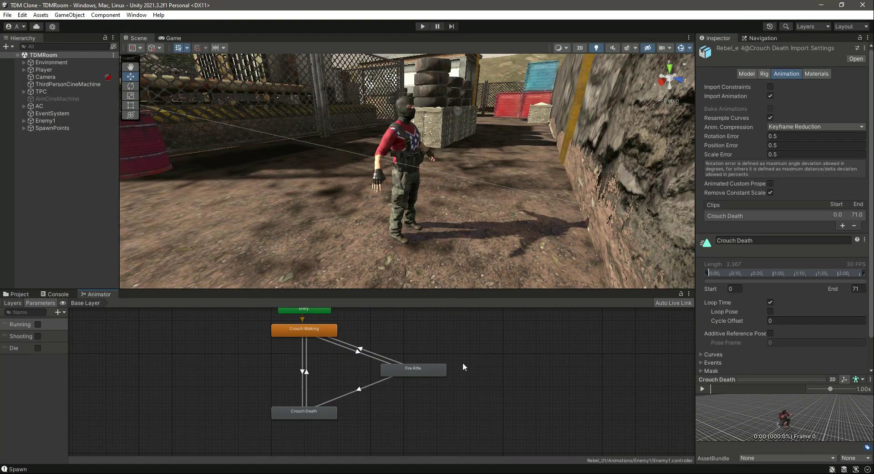
{"action": "left_click", "coordinate": [770, 303]}
{"action": "scroll", "coordinate": [837, 342], "scroll_direction": "down", "scroll_amount": 2}
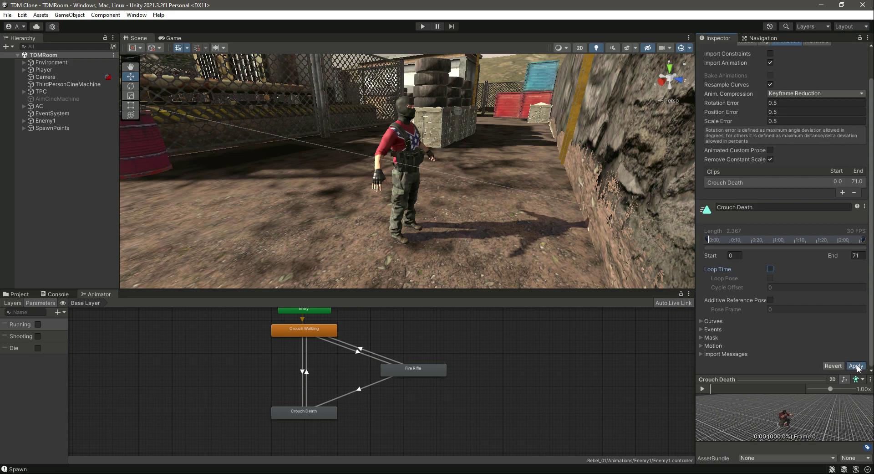
{"action": "left_click", "coordinate": [856, 365]}
Return to the project files and play-test the scene again, running the player up to Enemy1 before stopping play mode.
{"action": "left_click", "coordinate": [28, 293]}
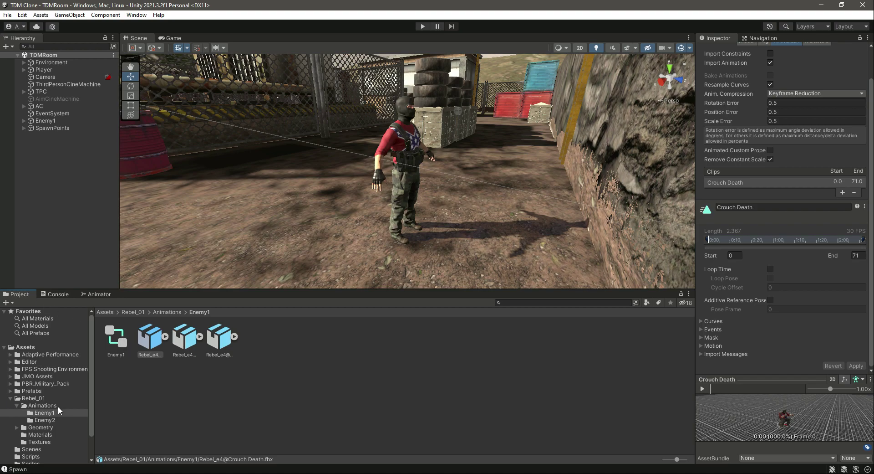
{"action": "left_click", "coordinate": [10, 398]}
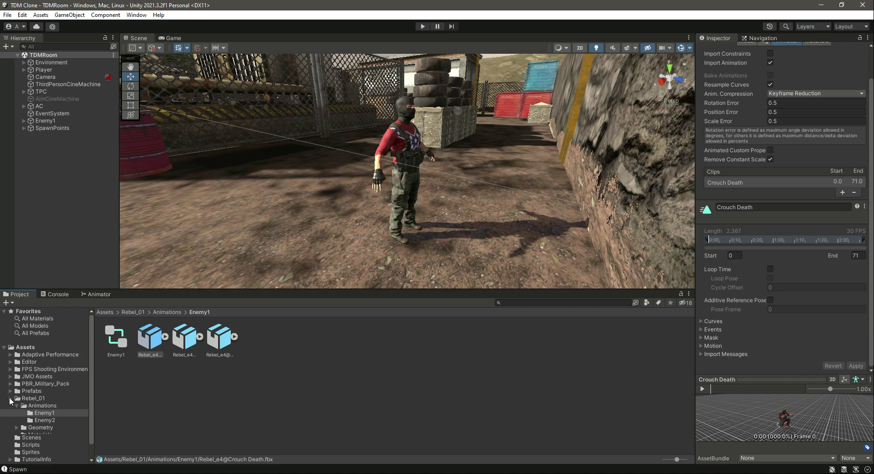
{"action": "left_click", "coordinate": [419, 28]}
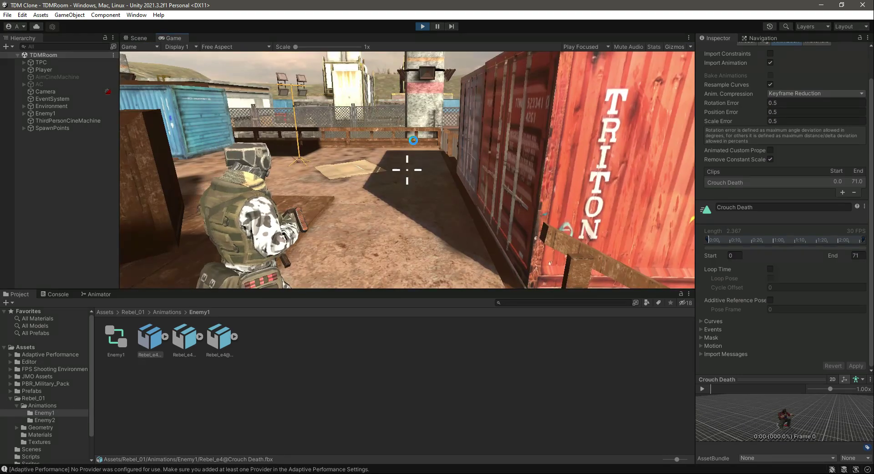
{"action": "key", "text": "w"}
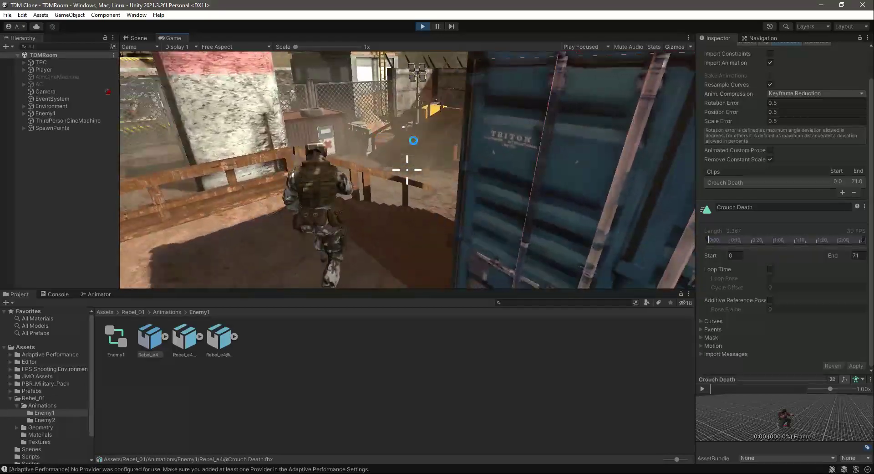
{"action": "key", "text": "w"}
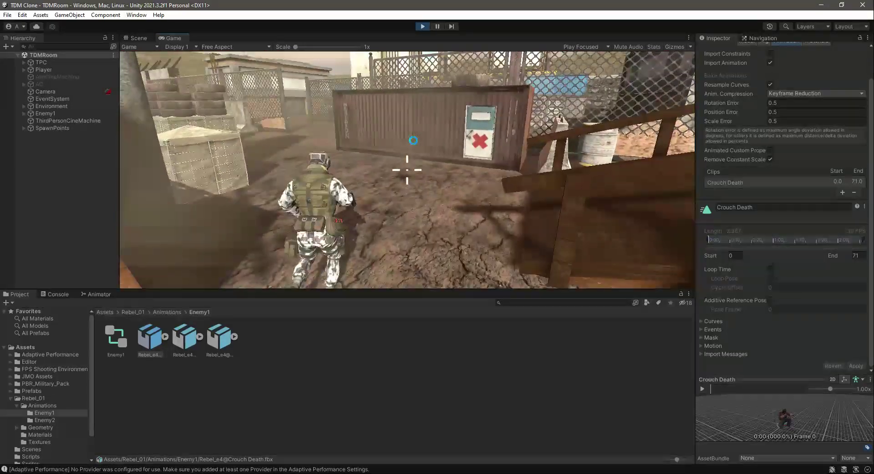
{"action": "key", "text": "w"}
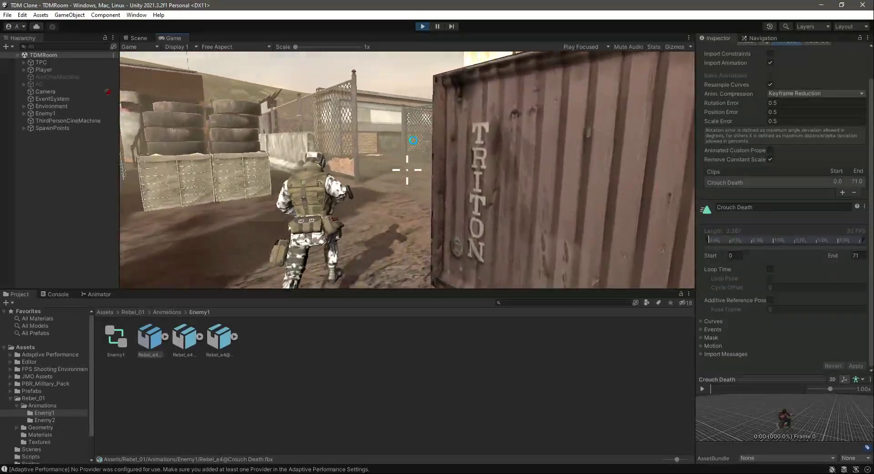
{"action": "key", "text": "w"}
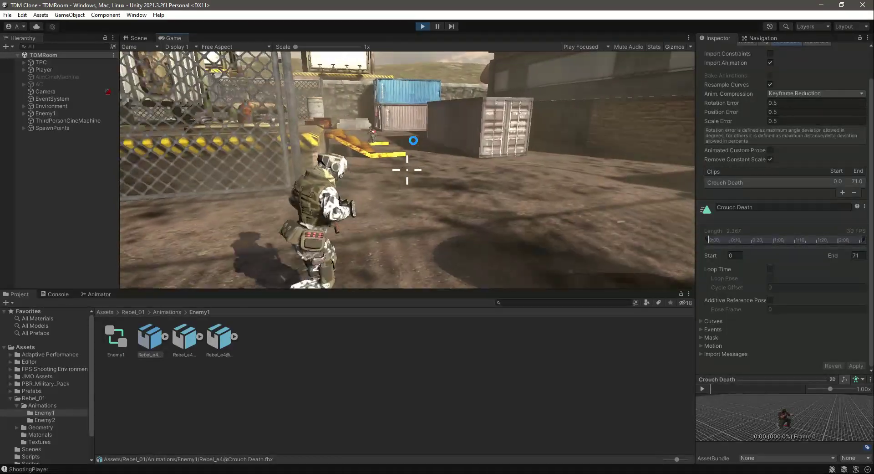
{"action": "key", "text": "w"}
{"action": "key", "text": "Escape"}
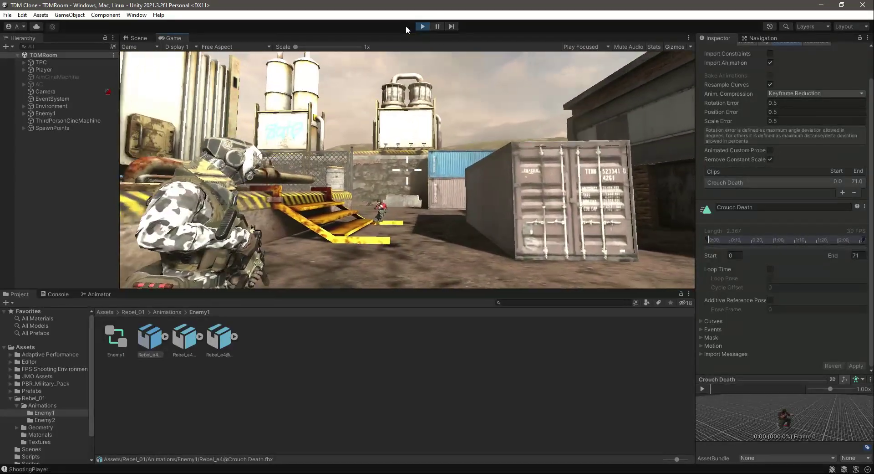
{"action": "left_click", "coordinate": [419, 26]}
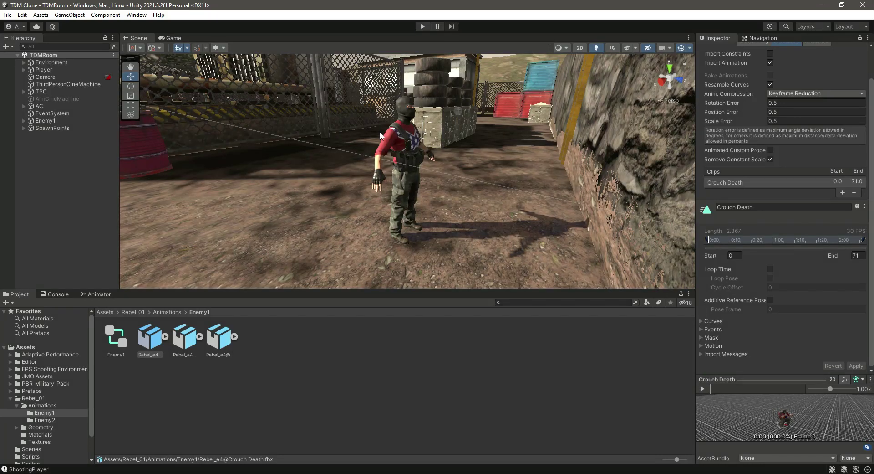
Set Enemy1's Enemy Speed to 2 in its Enemy script component.
{"action": "left_click", "coordinate": [55, 121]}
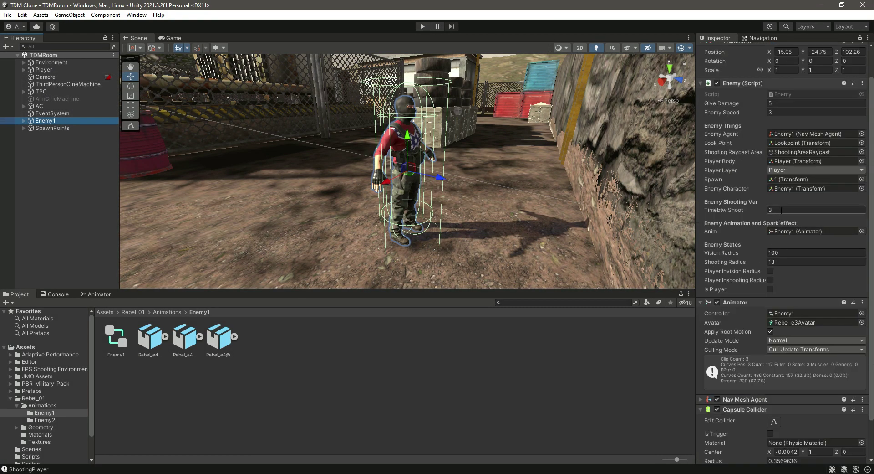
{"action": "left_click", "coordinate": [790, 112]}
{"action": "type", "text": "2"}
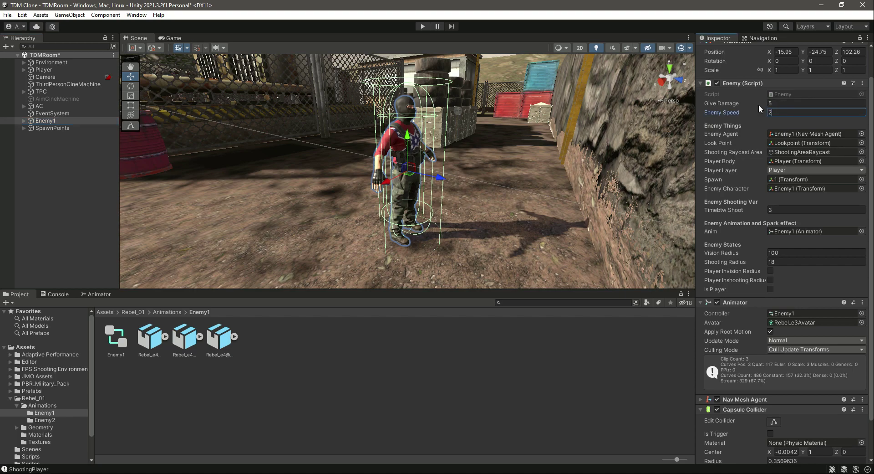
Start play mode, check Enemy1 up close in the Scene view, and return to the Game view.
{"action": "left_click", "coordinate": [422, 26]}
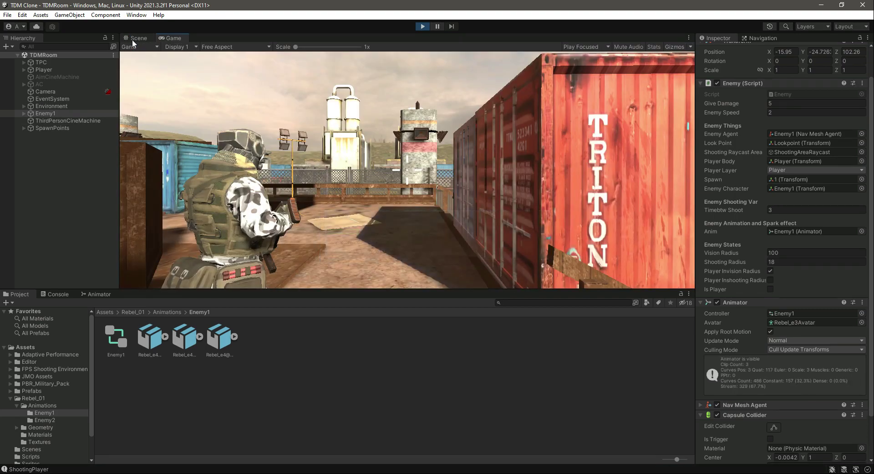
{"action": "left_click", "coordinate": [132, 39]}
{"action": "double_click", "coordinate": [72, 113]}
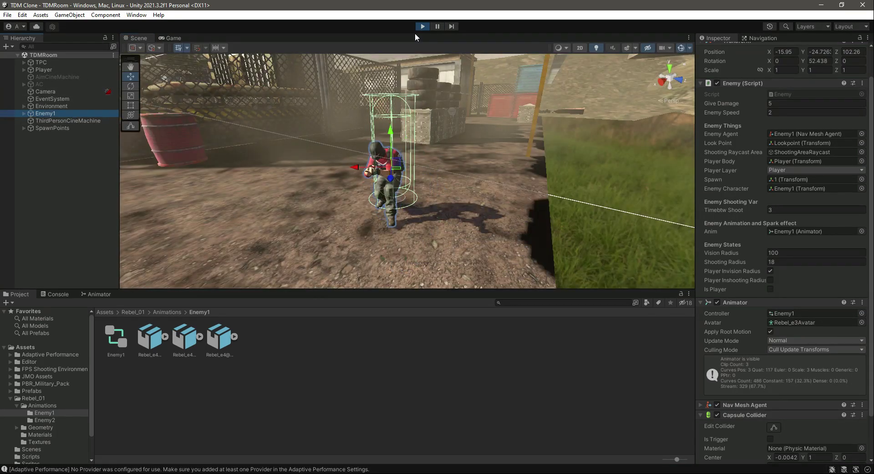
{"action": "left_click", "coordinate": [175, 39]}
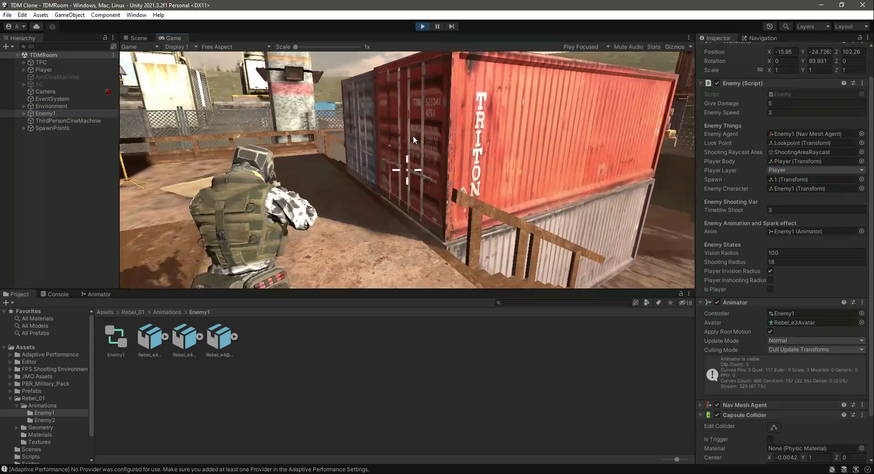
Run the player through the map past Enemy1 to the tyre barricade to observe its pursuit speed, and stop play mode.
{"action": "key", "text": "w"}
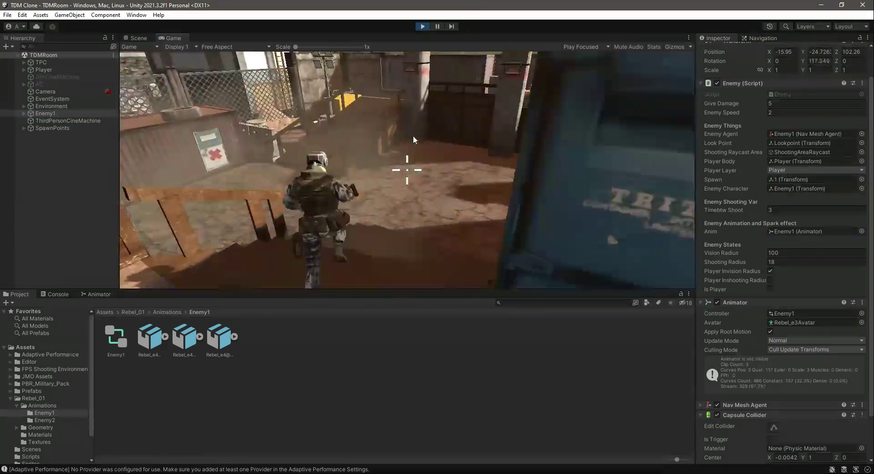
{"action": "key", "text": "w"}
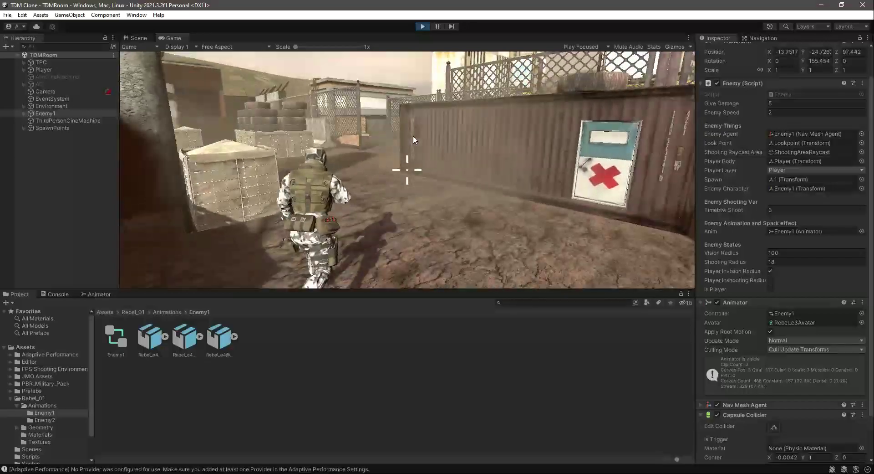
{"action": "key", "text": "w"}
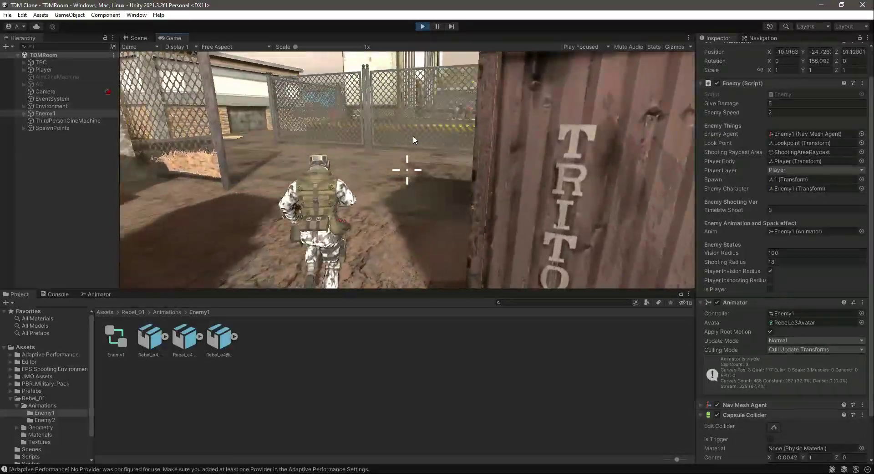
{"action": "key", "text": "w"}
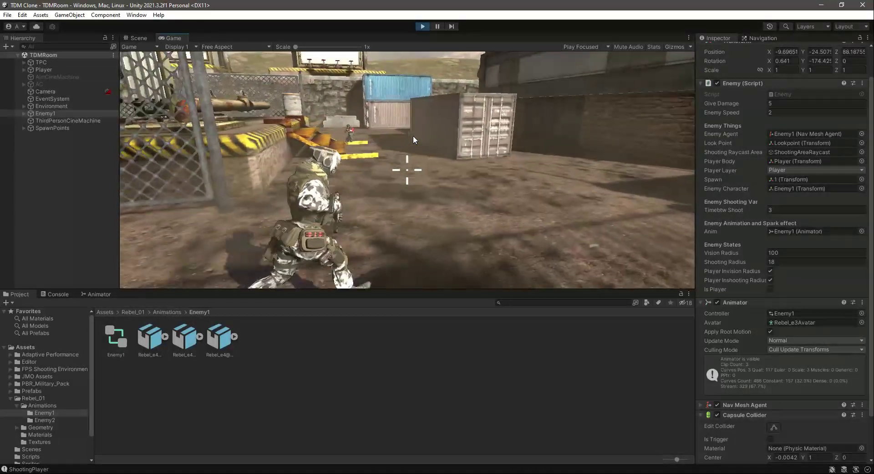
{"action": "key", "text": "w"}
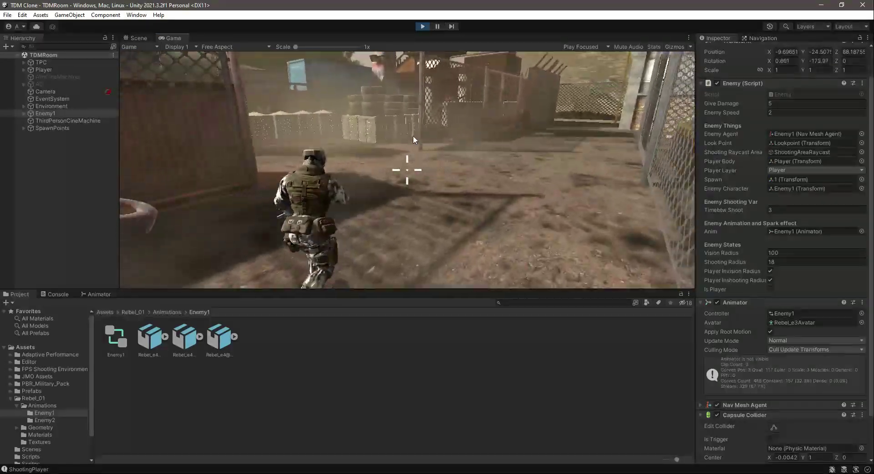
{"action": "key", "text": "w"}
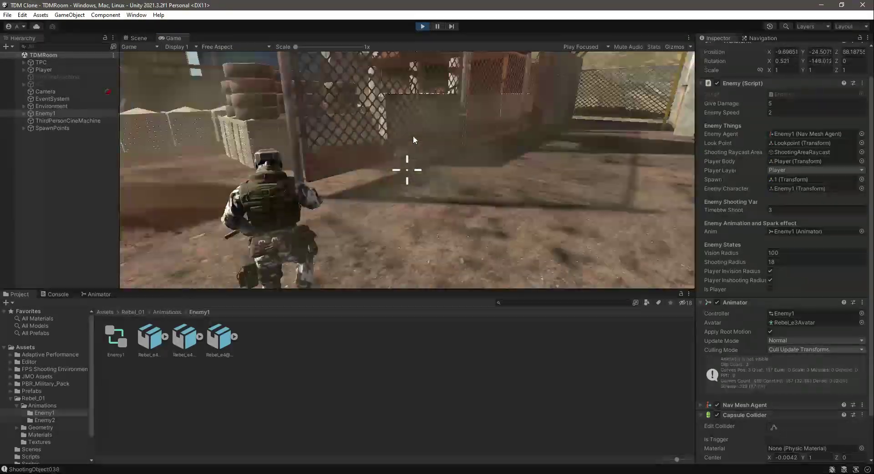
{"action": "key", "text": "w"}
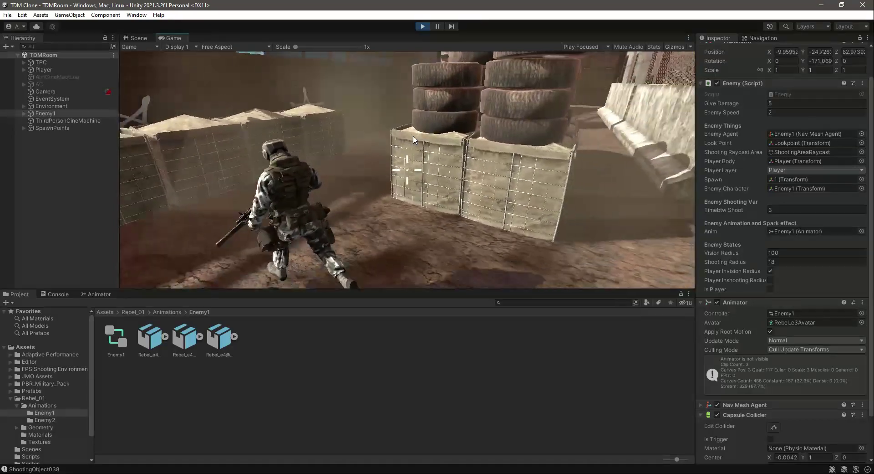
{"action": "key", "text": "w"}
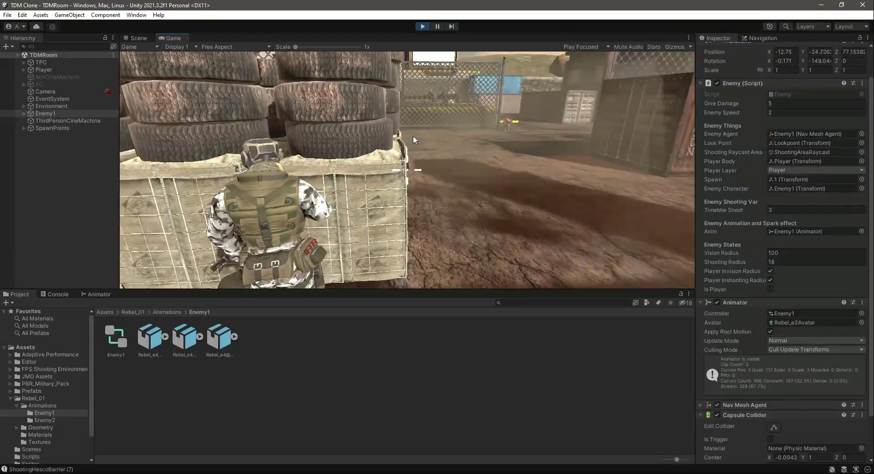
{"action": "left_click", "coordinate": [424, 26]}
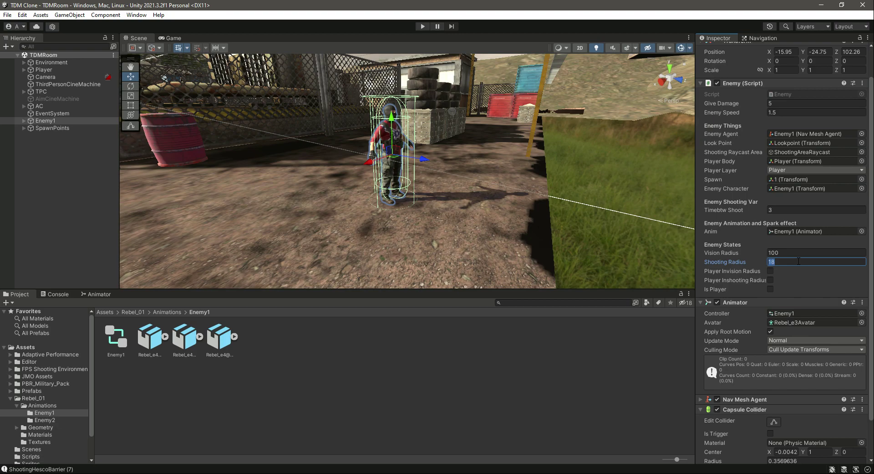
Set Enemy1's Shooting Radius to 5 and play-test its approach from the tyre barricade before stopping play mode.
{"action": "left_click", "coordinate": [421, 27]}
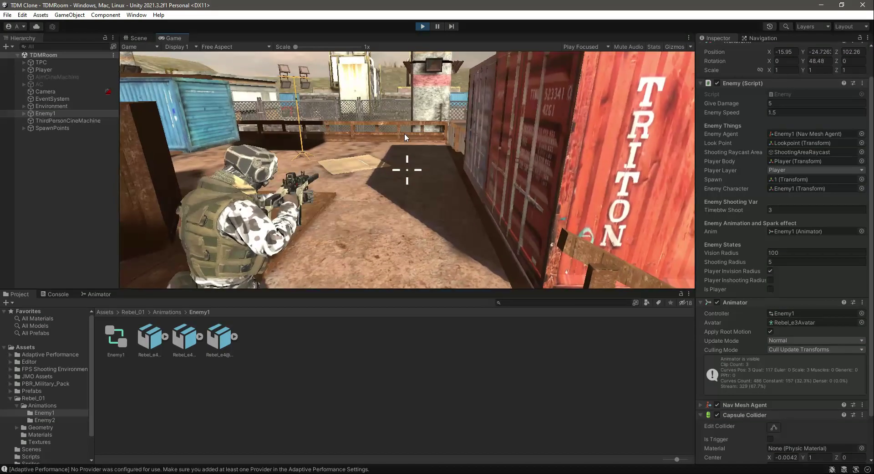
{"action": "key", "text": "w"}
{"action": "key", "text": "w"}
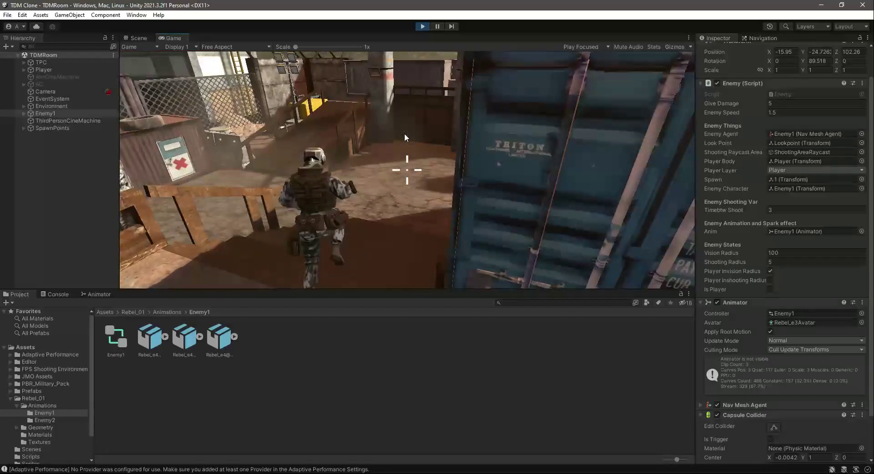
{"action": "key", "text": "w"}
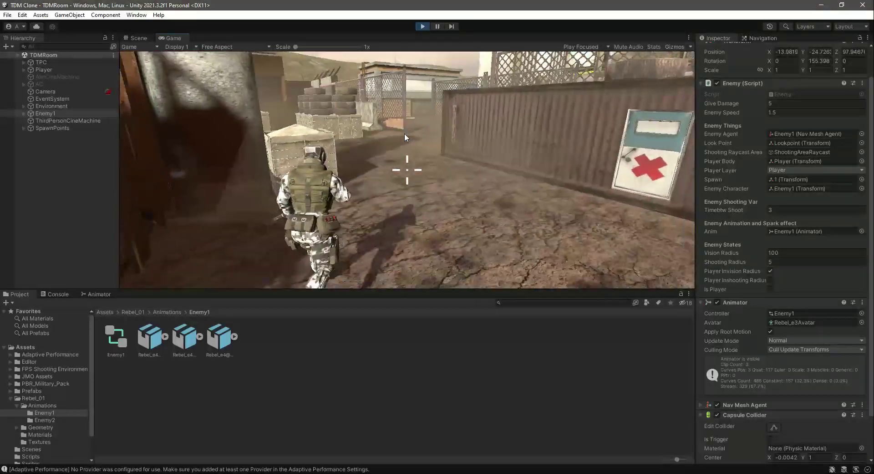
{"action": "key", "text": "w"}
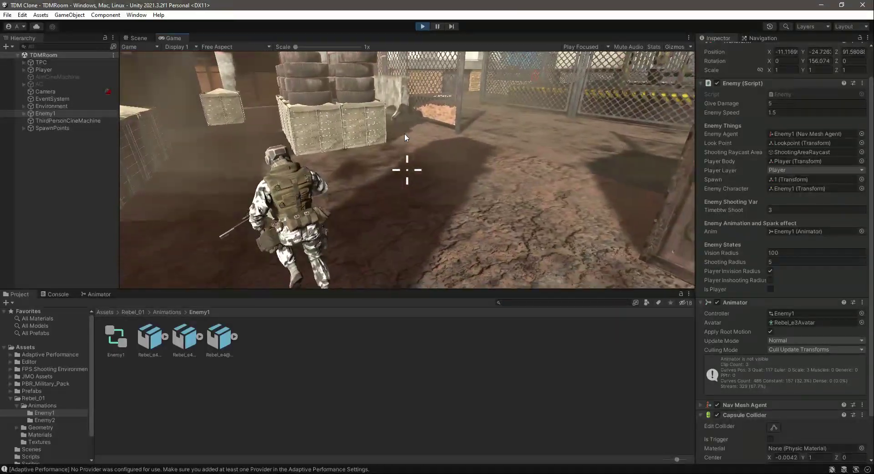
{"action": "key", "text": "w"}
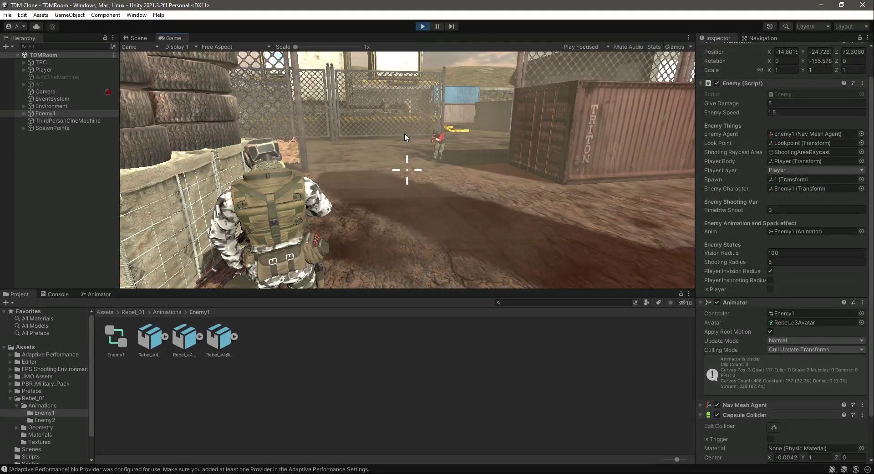
{"action": "key", "text": "w"}
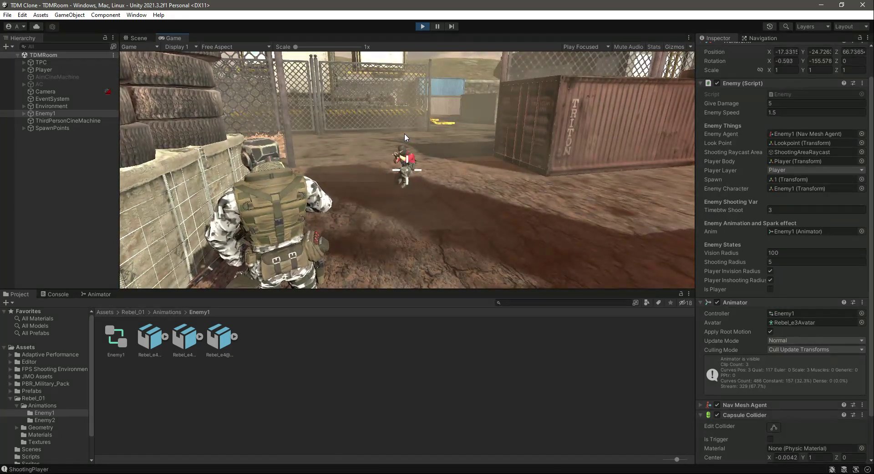
{"action": "left_click", "coordinate": [421, 26]}
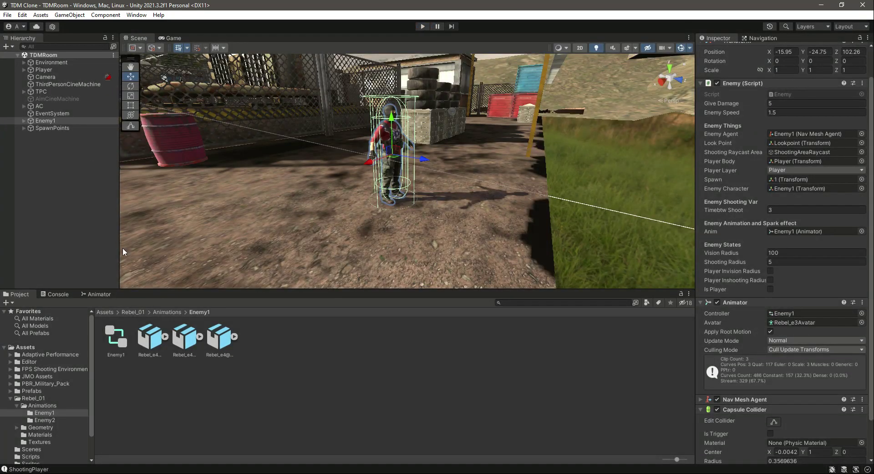
Inspect the import settings of the Crouch Death, Crouch Walking and Fire Rifle clips, and preview the Crouch Death animation.
{"action": "left_click", "coordinate": [154, 344]}
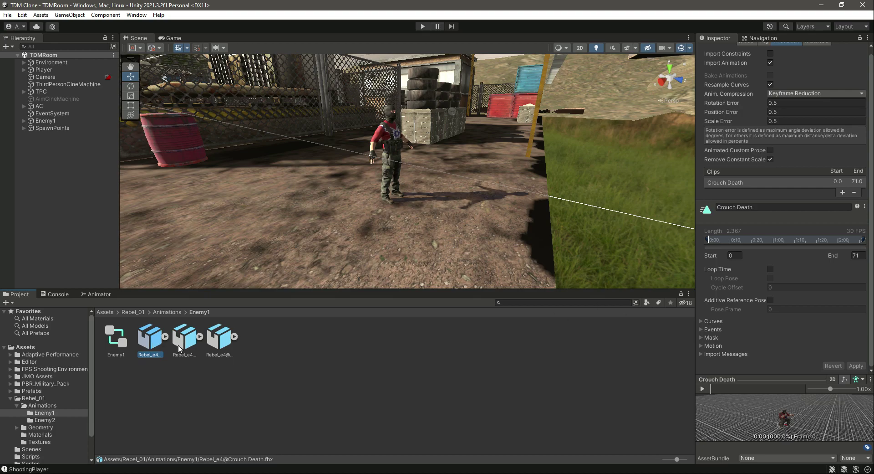
{"action": "double_click", "coordinate": [141, 333]}
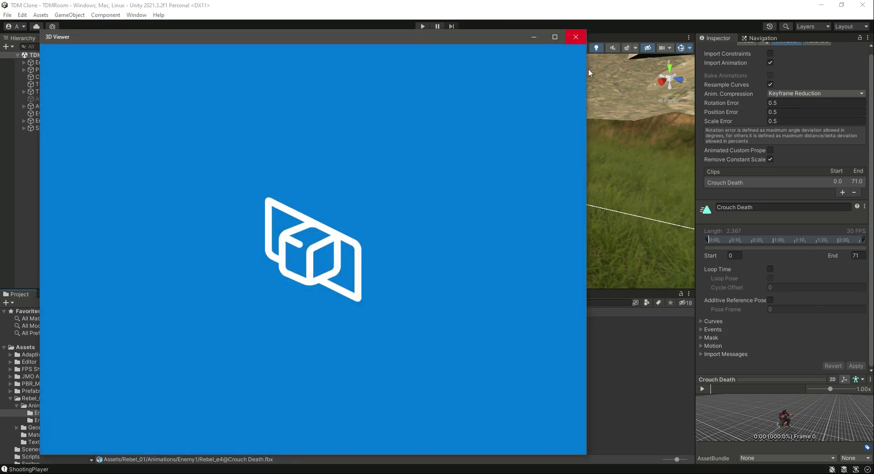
{"action": "left_click", "coordinate": [576, 37]}
{"action": "double_click", "coordinate": [184, 336]}
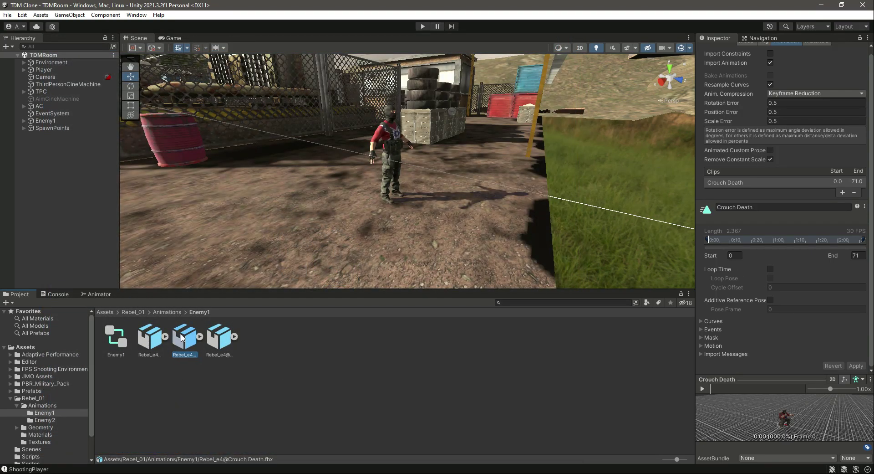
{"action": "left_click", "coordinate": [577, 37]}
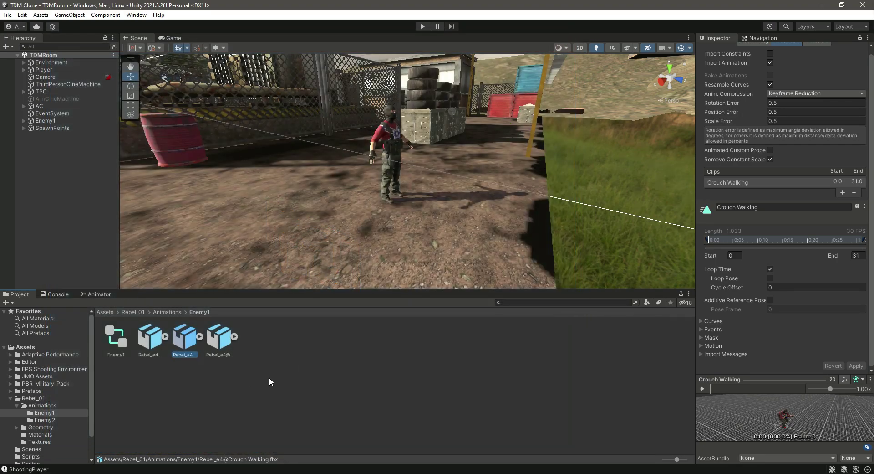
{"action": "double_click", "coordinate": [142, 345]}
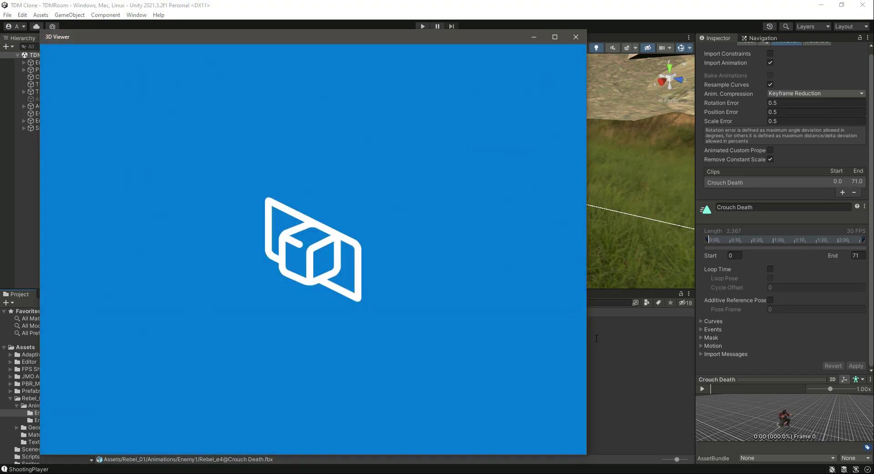
{"action": "left_click", "coordinate": [576, 36]}
{"action": "left_click", "coordinate": [703, 388]}
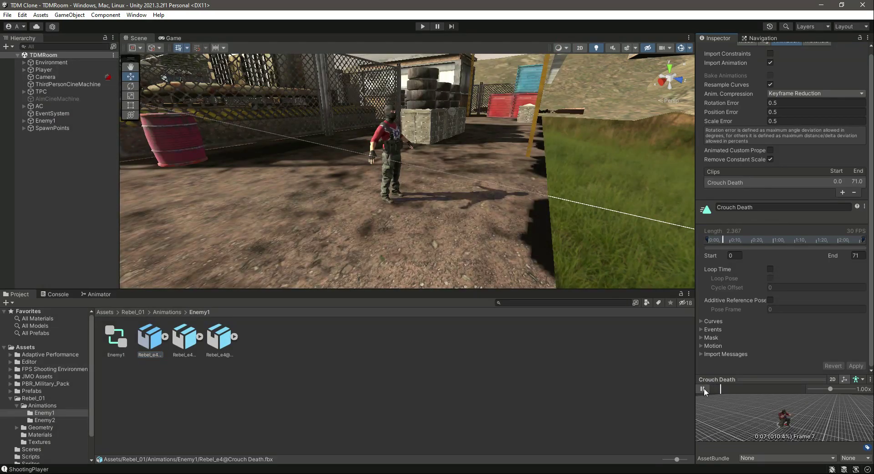
{"action": "left_click", "coordinate": [217, 343]}
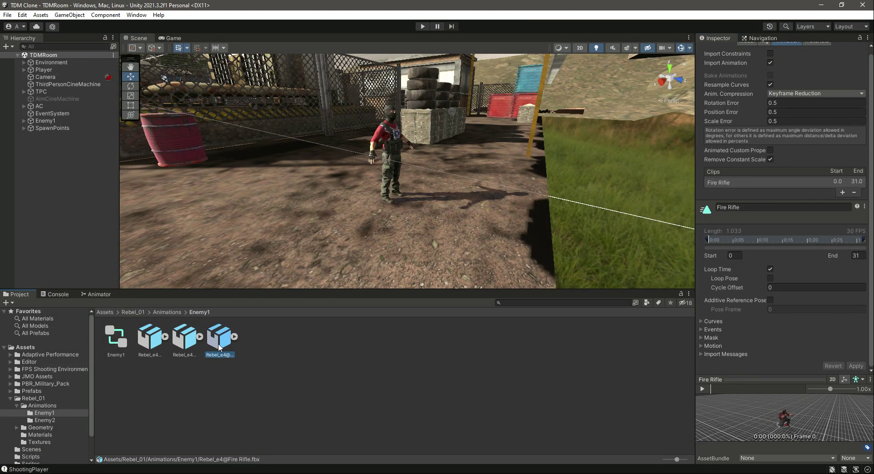
Preview the Crouch Walking clip, enable Loop Pose in its import settings, and apply the change.
{"action": "left_click", "coordinate": [184, 351]}
{"action": "left_click", "coordinate": [704, 388]}
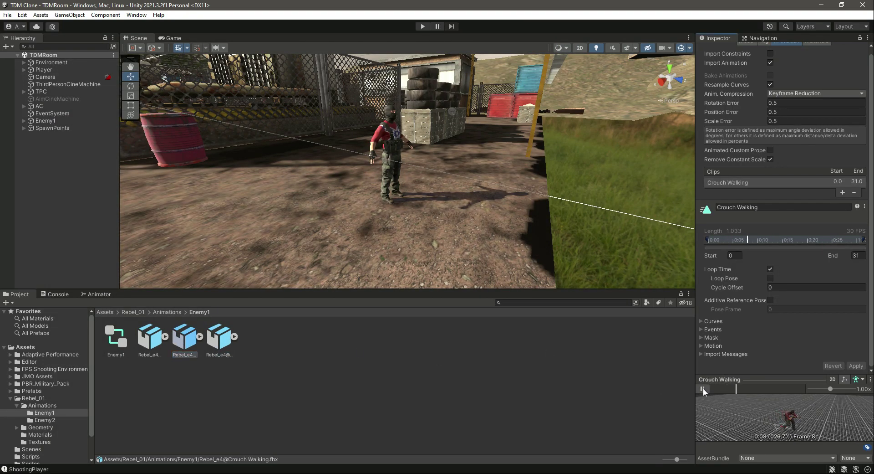
{"action": "left_click", "coordinate": [770, 278]}
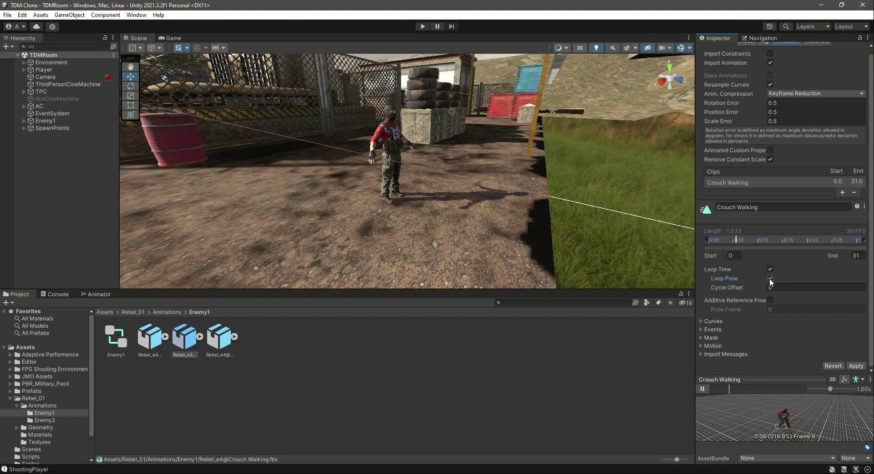
{"action": "left_click", "coordinate": [854, 366]}
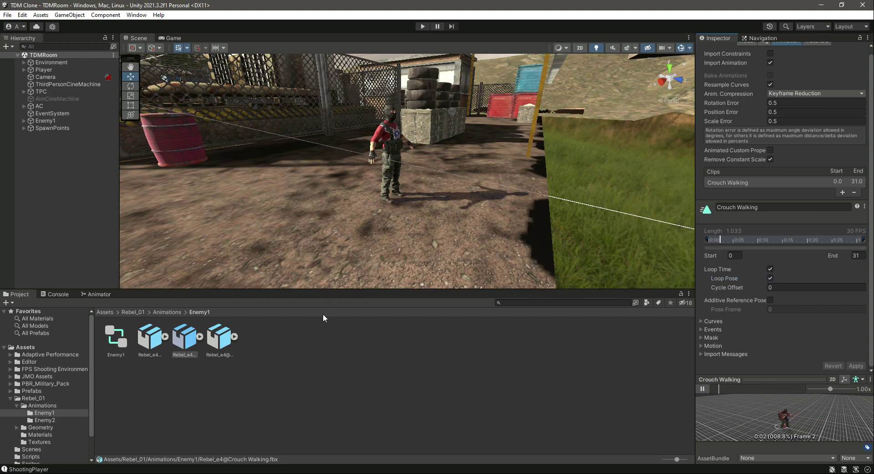
Check the Fire Rifle clip, and play-test Enemy1's approach and firing from the tyre barricade before stopping play mode.
{"action": "left_click", "coordinate": [226, 336]}
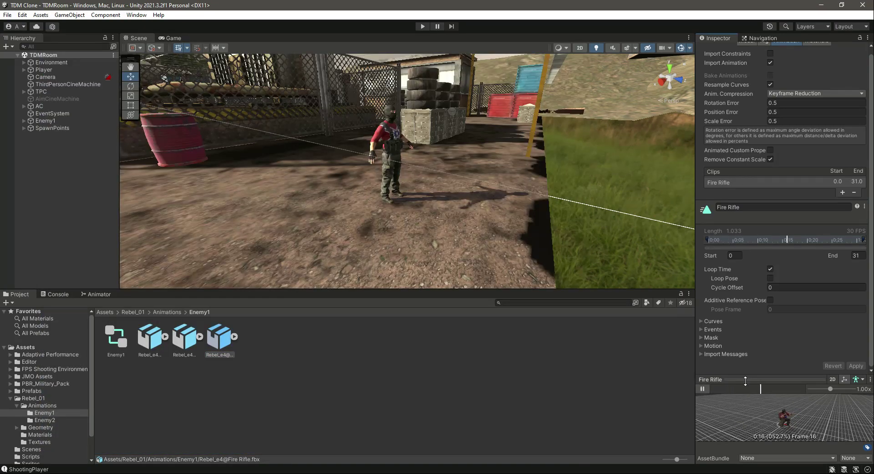
{"action": "left_click", "coordinate": [419, 27]}
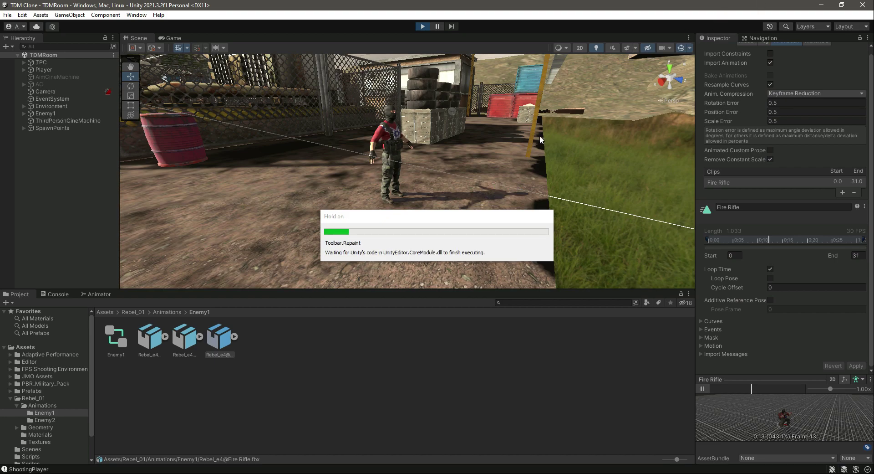
{"action": "key", "text": "w"}
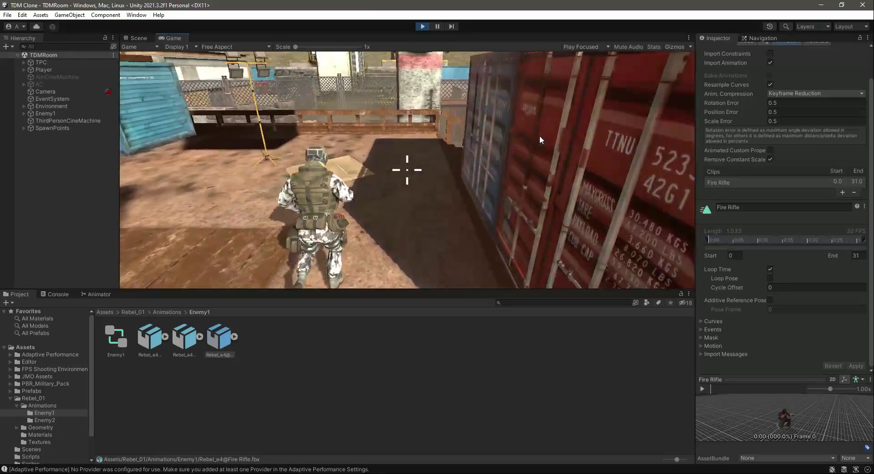
{"action": "key", "text": "w"}
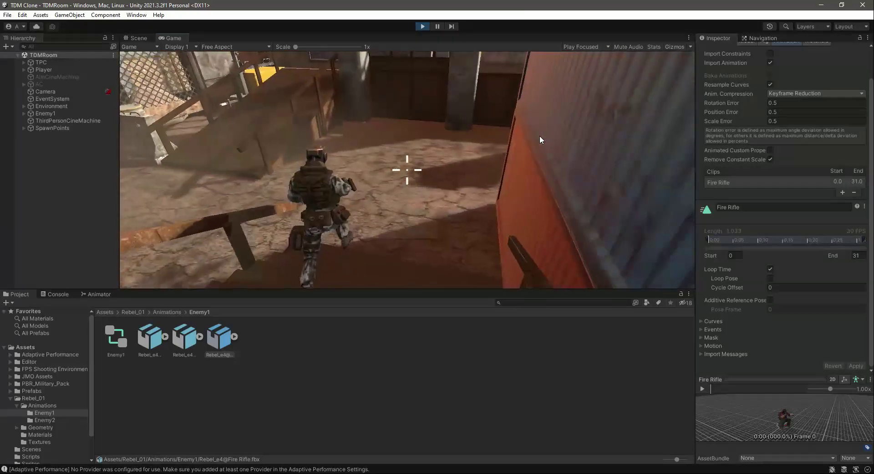
{"action": "key", "text": "w"}
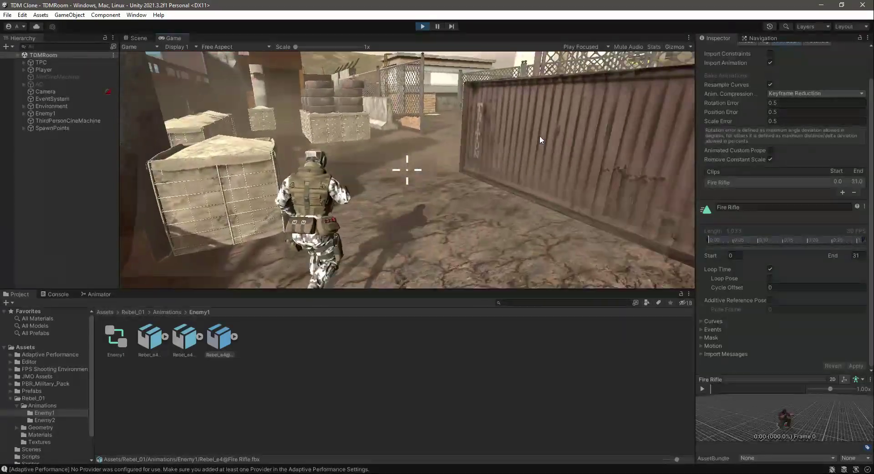
{"action": "key", "text": "w"}
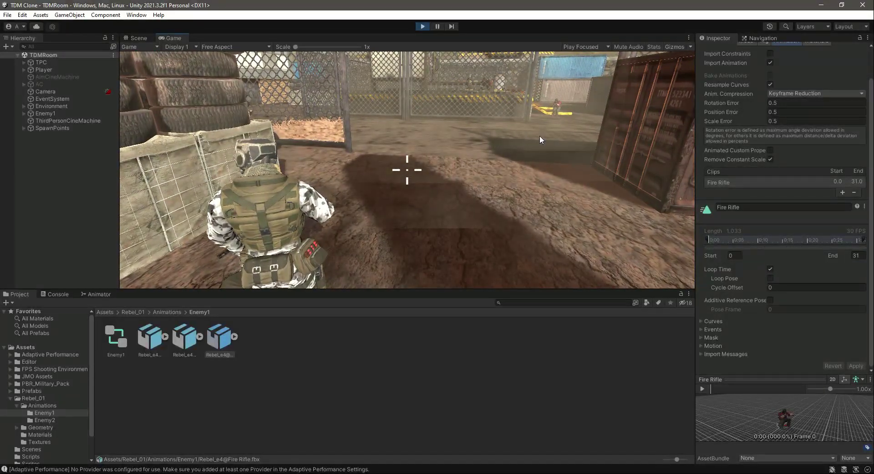
{"action": "key", "text": "w"}
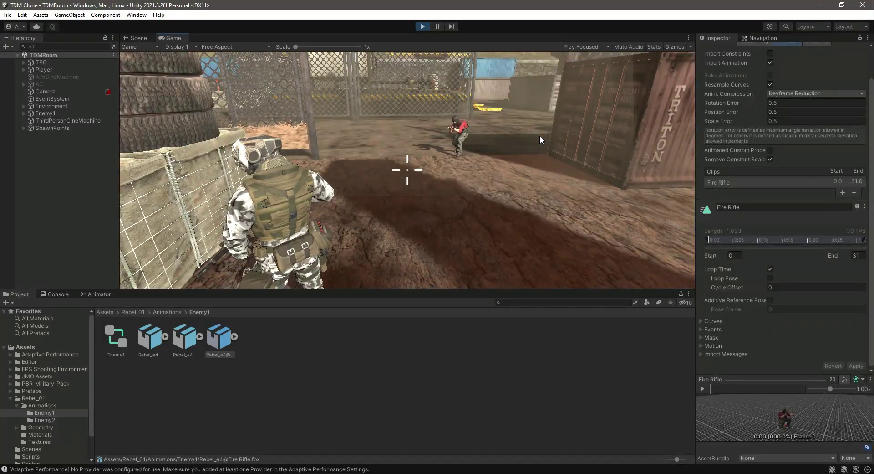
{"action": "key", "text": "w"}
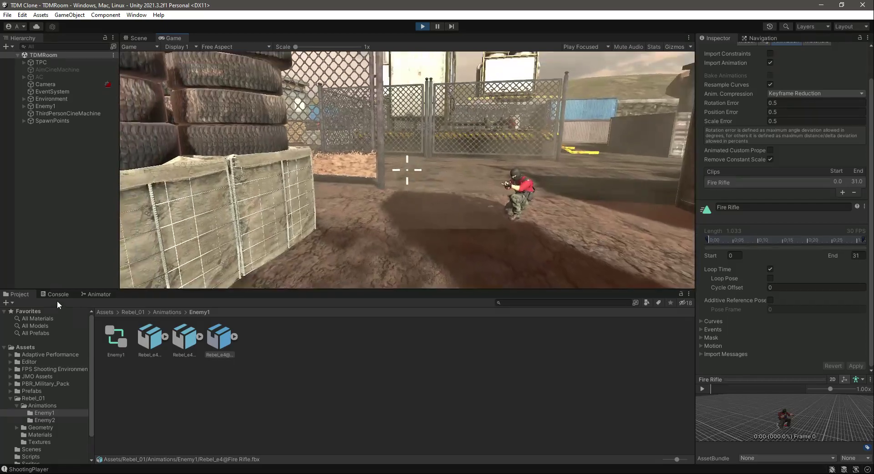
{"action": "left_click", "coordinate": [56, 297]}
{"action": "left_click", "coordinate": [426, 28]}
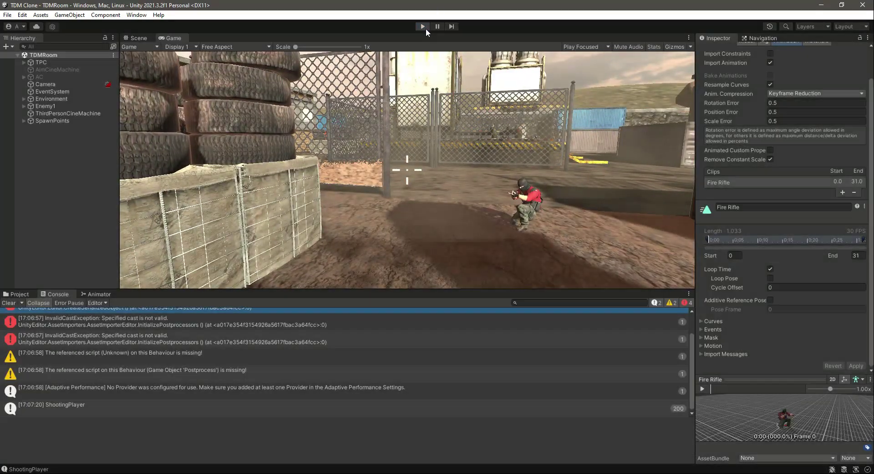
Set Enemy1's Timebtw Shoot to 5, Shooting Radius to 10 and Enemy Speed to 1 in the Enemy script component.
{"action": "left_click", "coordinate": [16, 294]}
{"action": "left_click", "coordinate": [58, 122]}
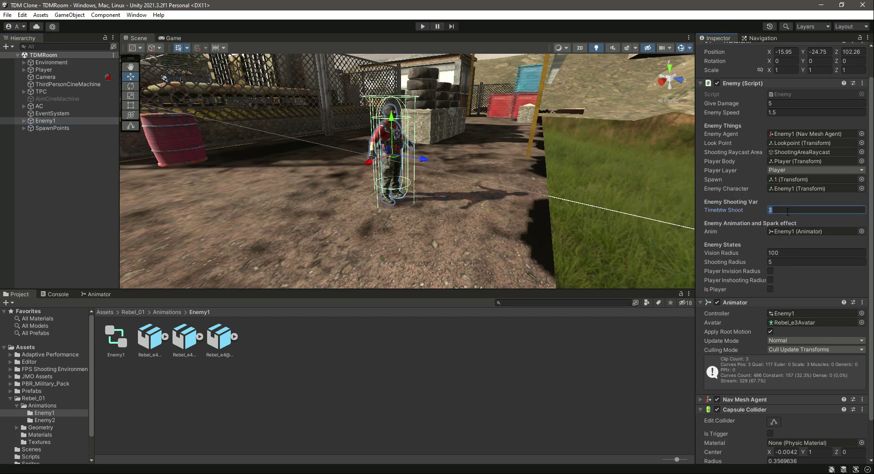
{"action": "key", "text": "ctrl+s"}
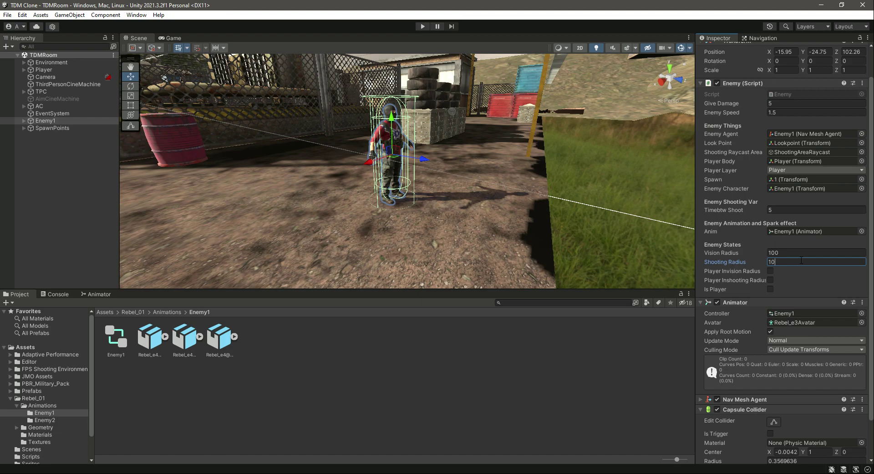
{"action": "left_click", "coordinate": [785, 146]}
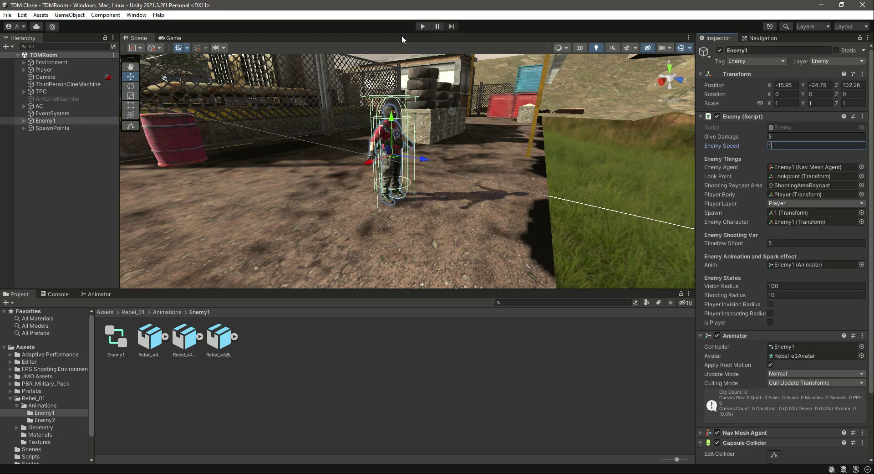
Play-test the scene by running the player to the tyre barricade and shooting Enemy1 until it dies.
{"action": "left_click", "coordinate": [422, 26]}
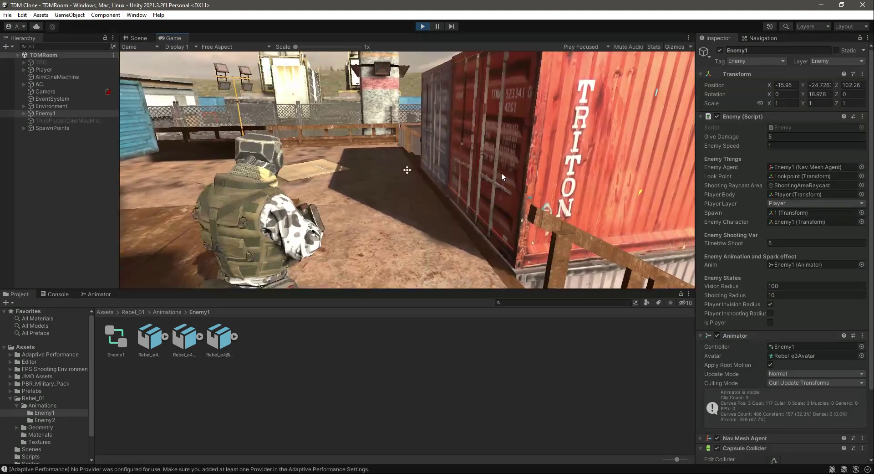
{"action": "key", "text": "w"}
{"action": "key", "text": "w"}
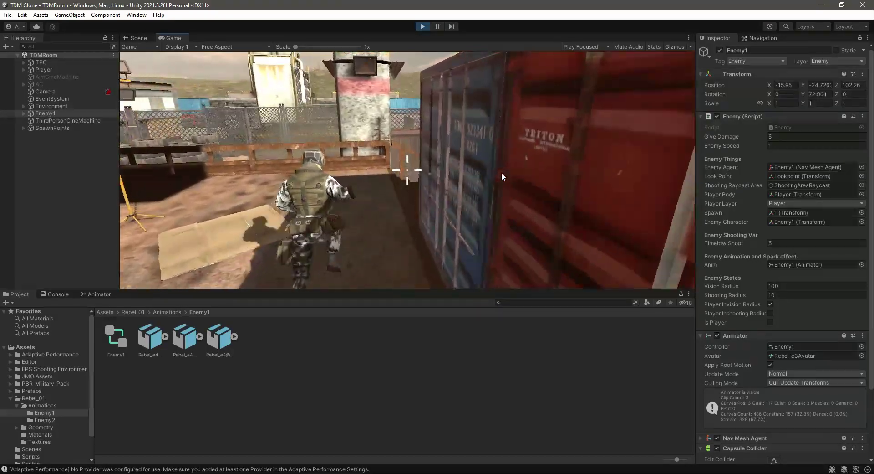
{"action": "key", "text": "w"}
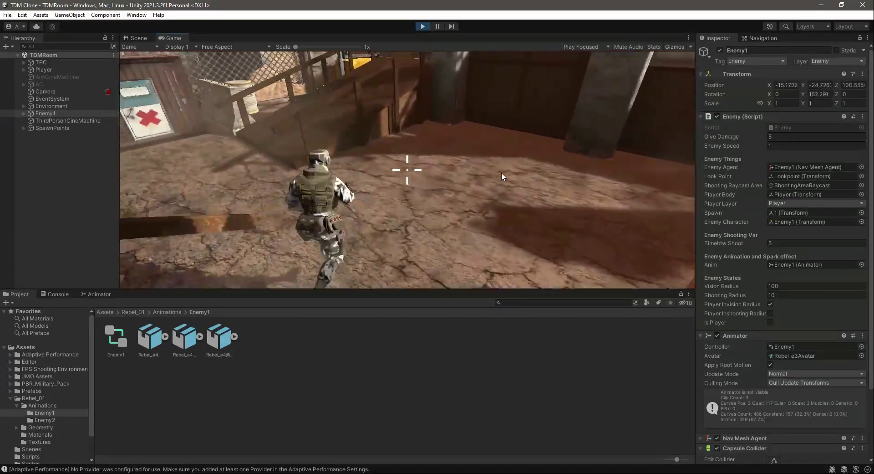
{"action": "key", "text": "w"}
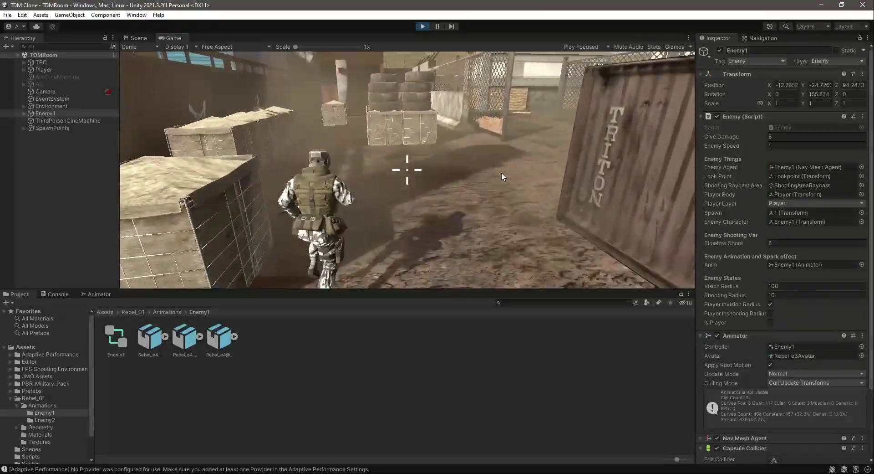
{"action": "key", "text": "w"}
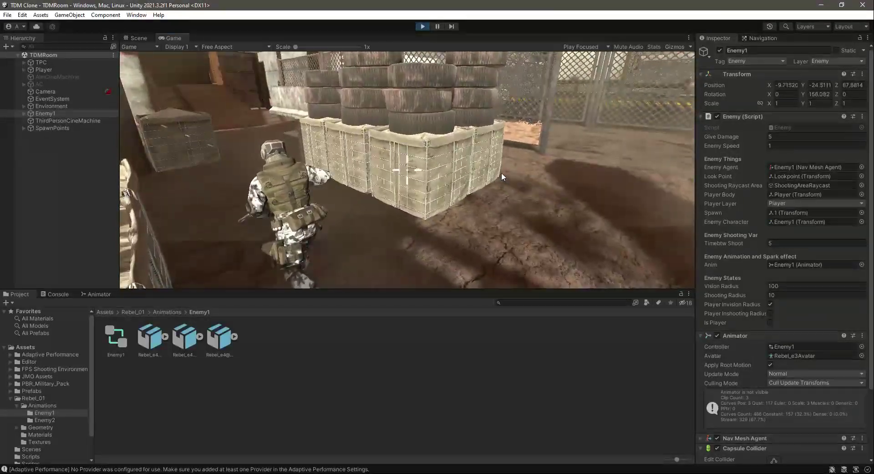
{"action": "key", "text": "w"}
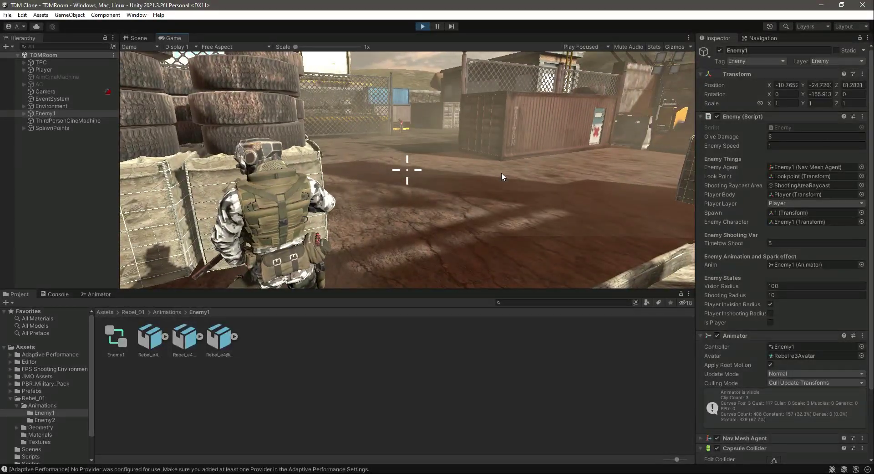
{"action": "right_click", "coordinate": [502, 172]}
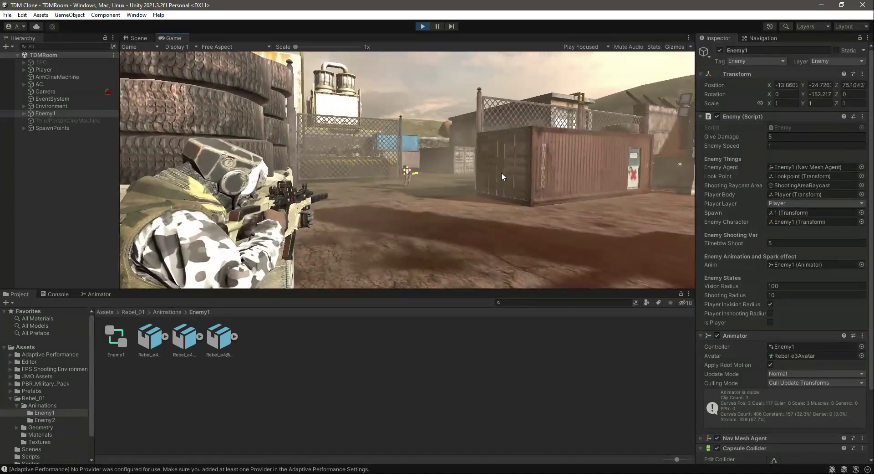
{"action": "left_click", "coordinate": [501, 172]}
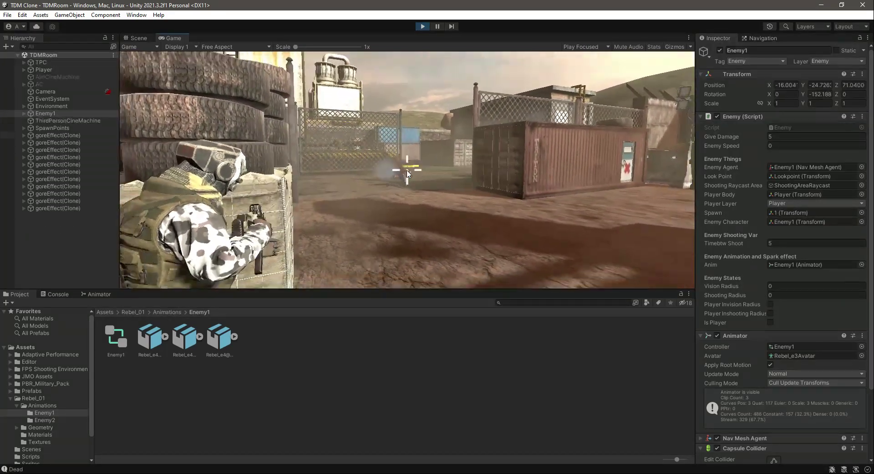
{"action": "right_click", "coordinate": [407, 173]}
Move the player up to the fallen Enemy1 to observe its death pose and respawn behaviour, and stop play mode.
{"action": "key", "text": "w"}
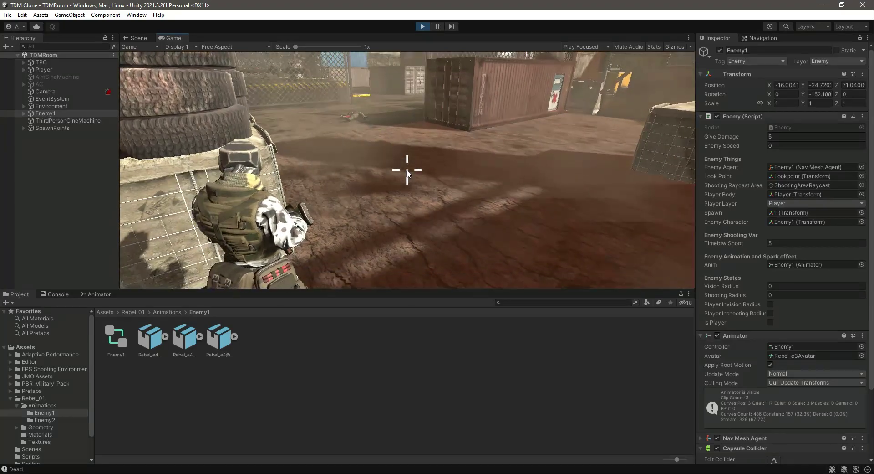
{"action": "key", "text": "w"}
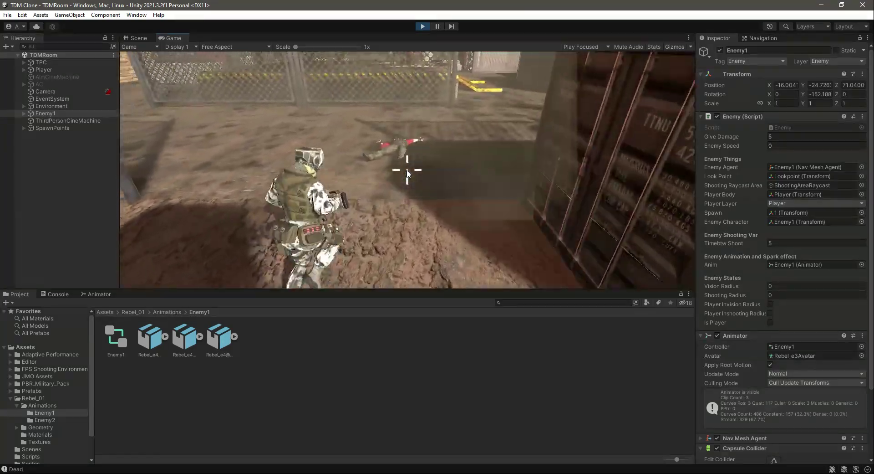
{"action": "key", "text": "w"}
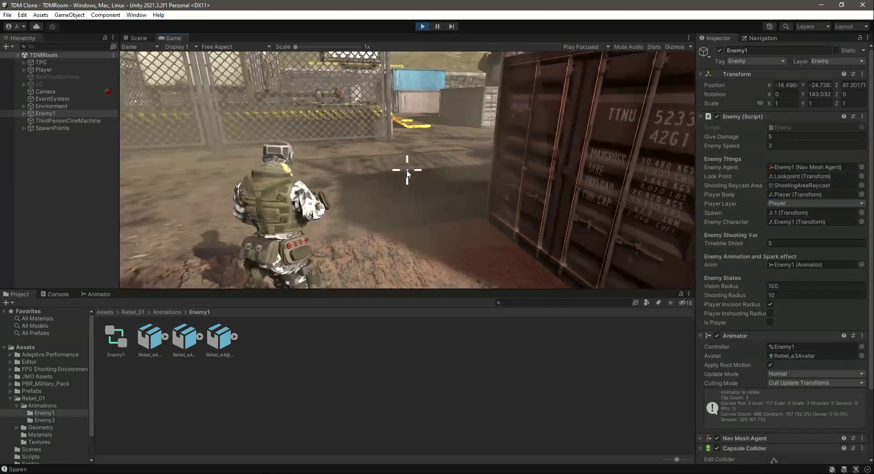
{"action": "key", "text": "w"}
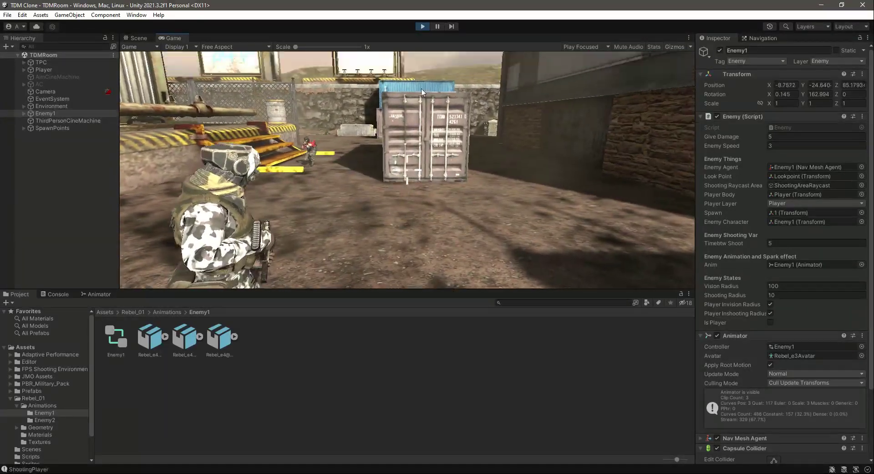
{"action": "left_click", "coordinate": [423, 25]}
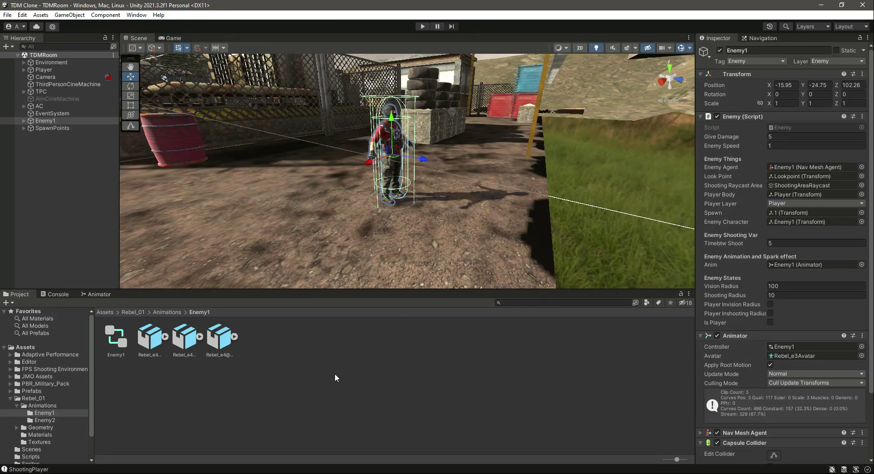
Switch to Visual Studio Code, set enemySpeed to 1f after the respawn delay in Enemy.cs, and review the script.
{"action": "key", "text": "alt+Tab"}
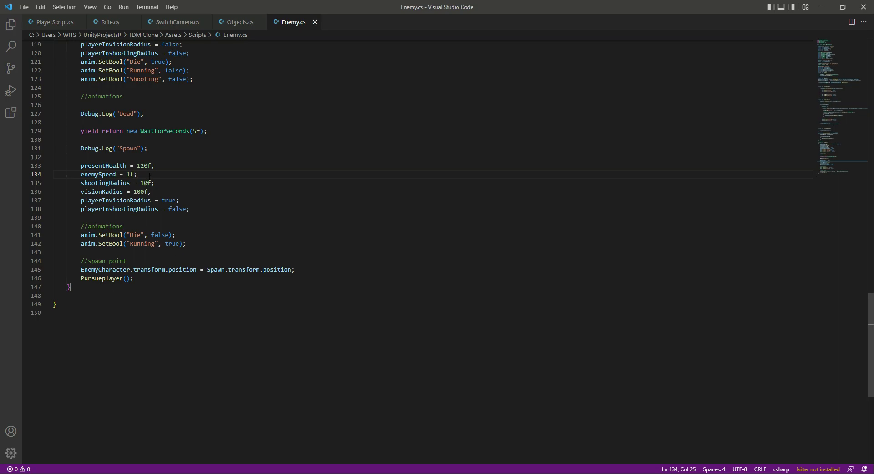
{"action": "scroll", "coordinate": [150, 175], "scroll_direction": "up", "scroll_amount": 5}
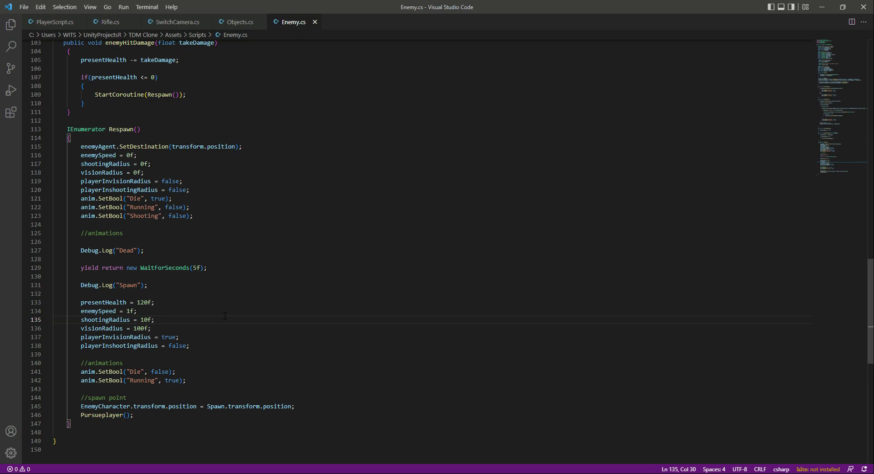
{"action": "scroll", "coordinate": [225, 316], "scroll_direction": "up", "scroll_amount": 20}
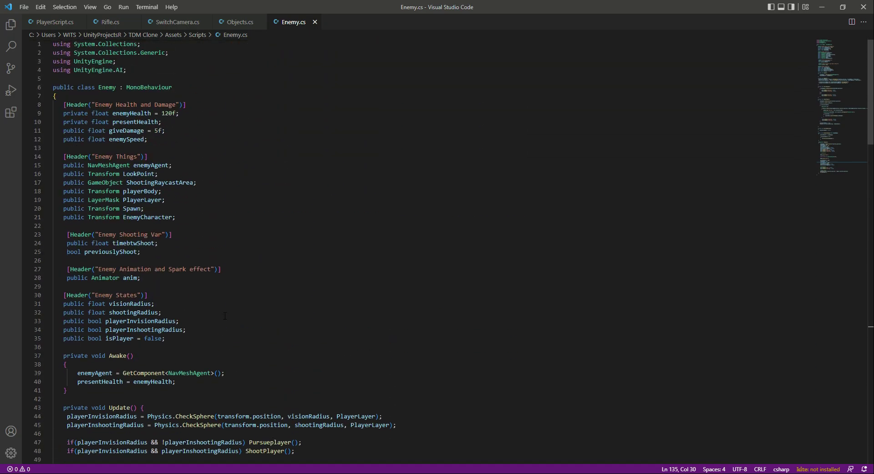
{"action": "left_click", "coordinate": [195, 131]}
{"action": "scroll", "coordinate": [376, 259], "scroll_direction": "down", "scroll_amount": 20}
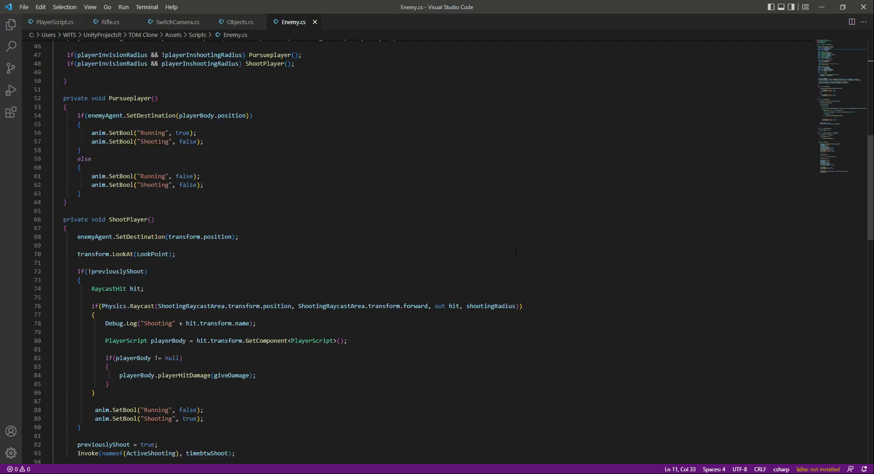
{"action": "left_click", "coordinate": [287, 261]}
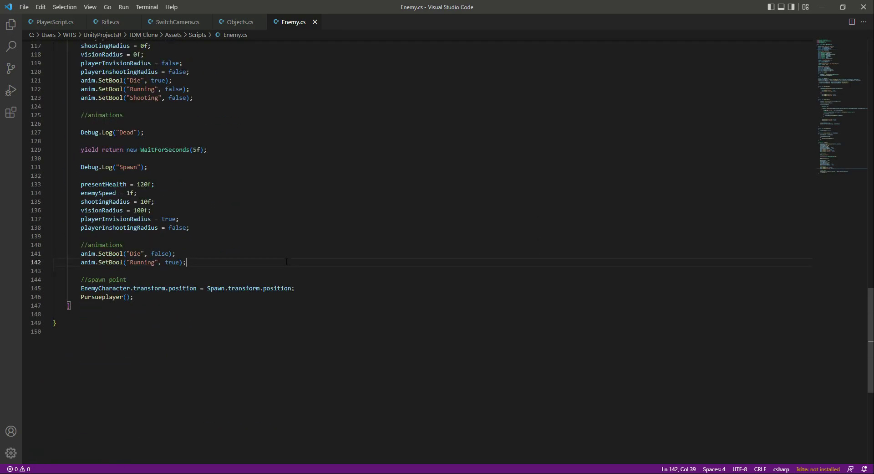